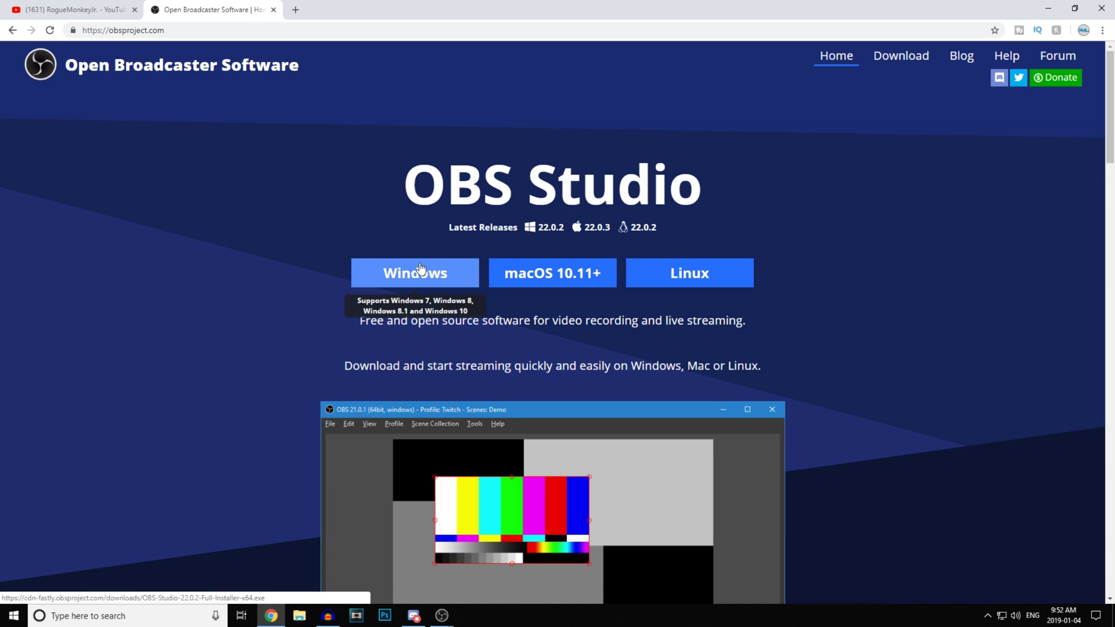
Step: Bring OBS Studio forward and create a new profile named Tutorial
click(75, 10)
mouse_move(441, 615)
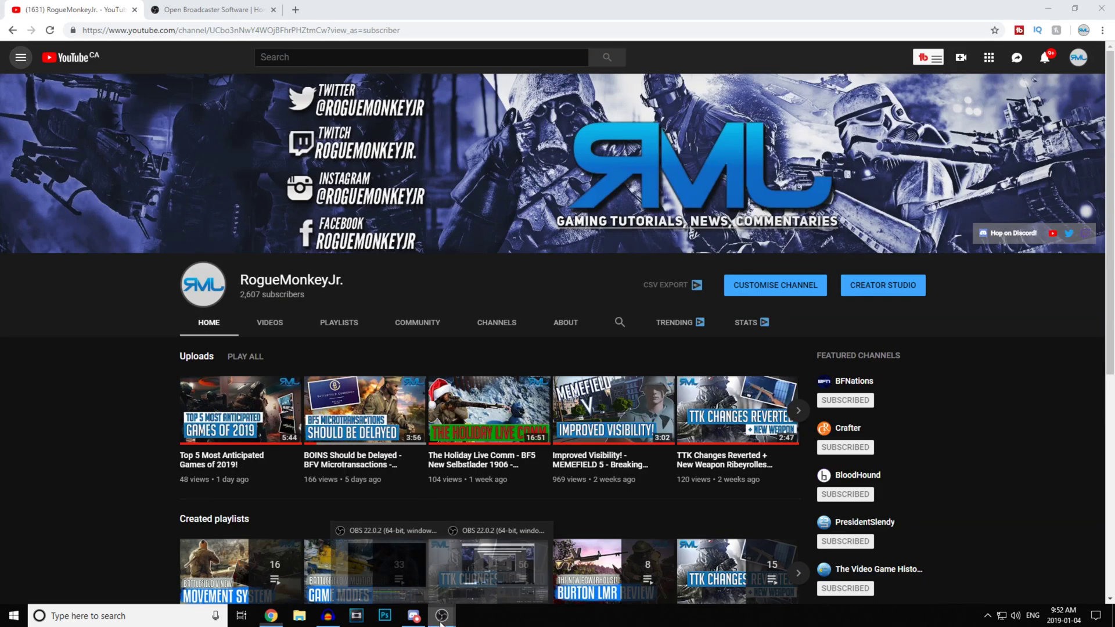
click(377, 523)
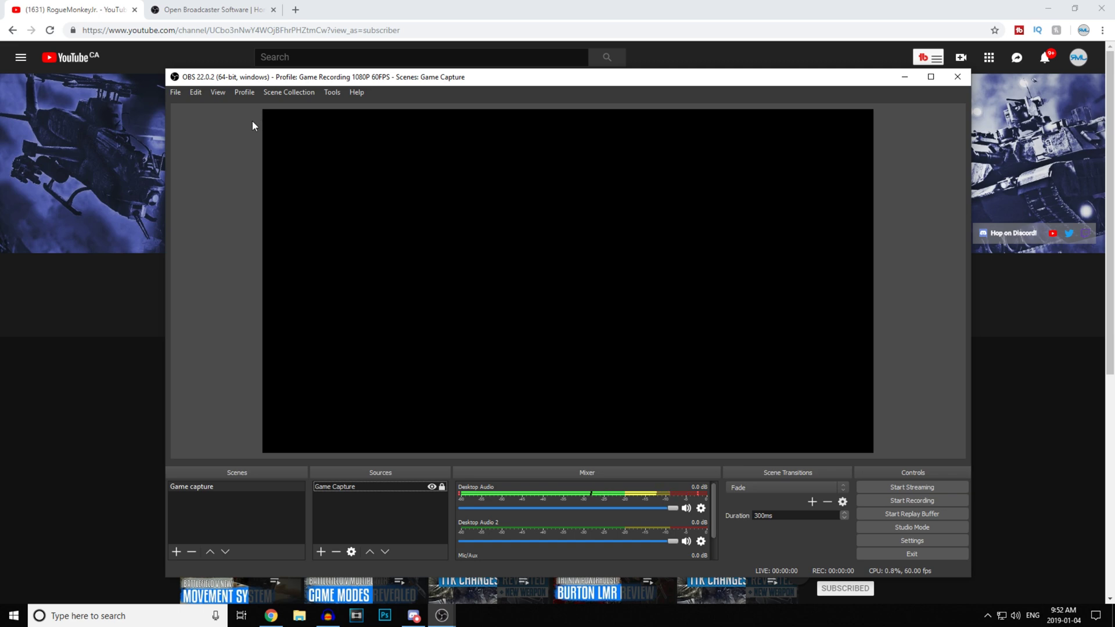
click(243, 93)
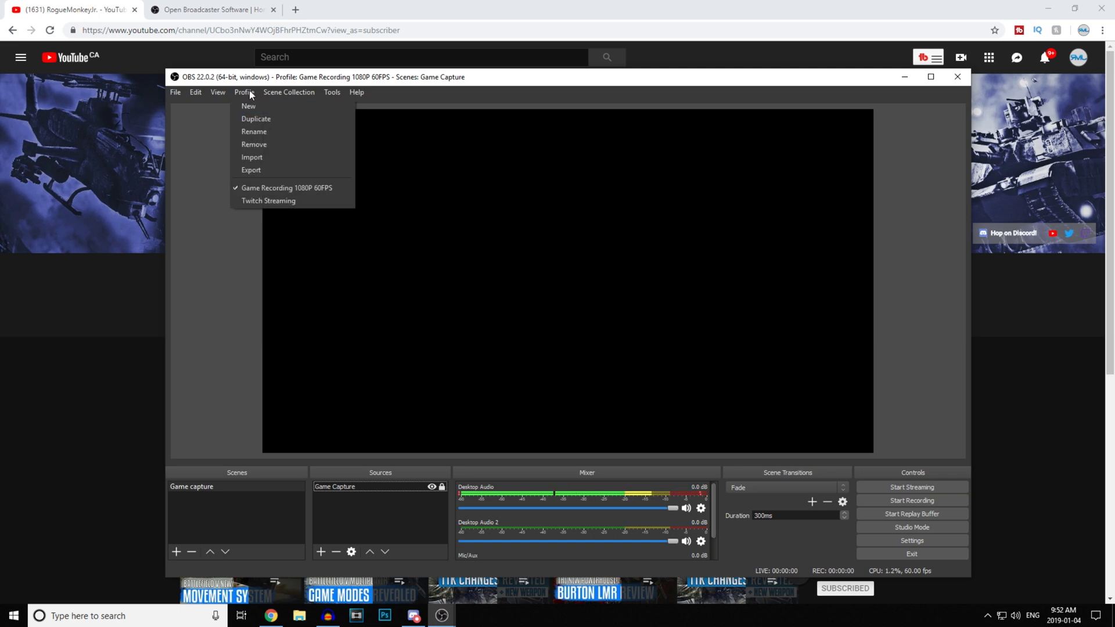
click(241, 105)
text(Tut)
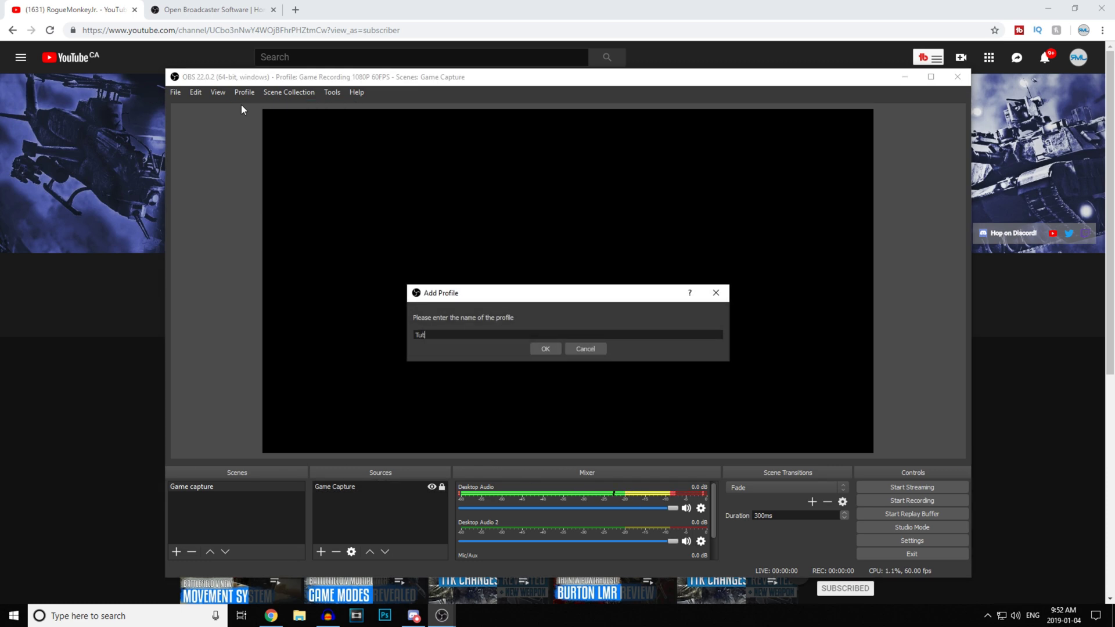
text(orial)
key(Return)
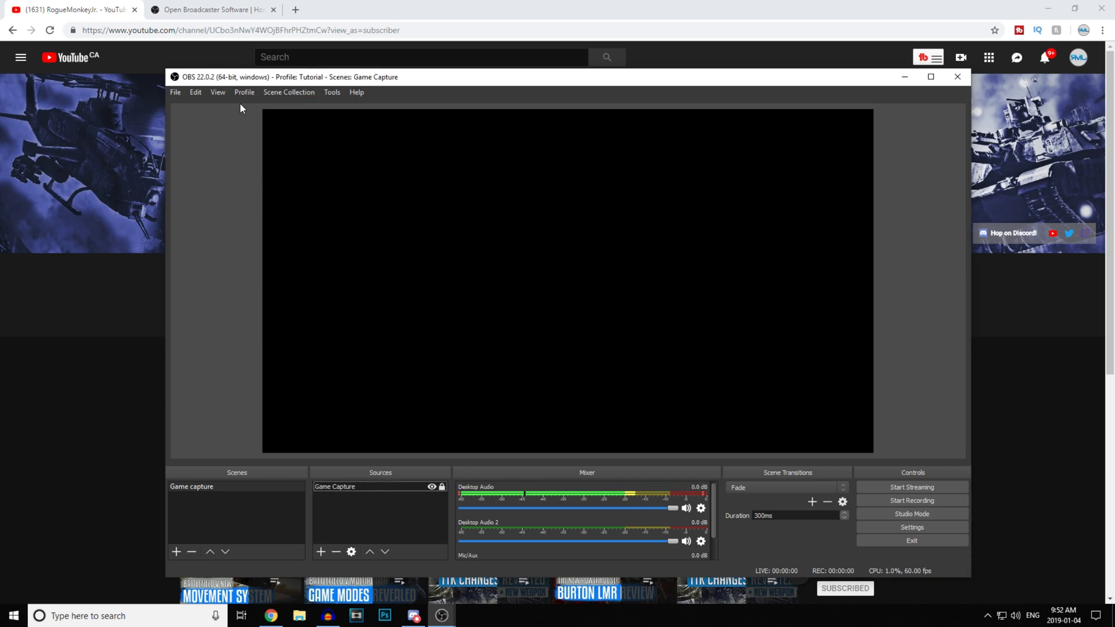
Step: Select Tutorial as the active profile in the Profile menu
click(244, 92)
click(253, 199)
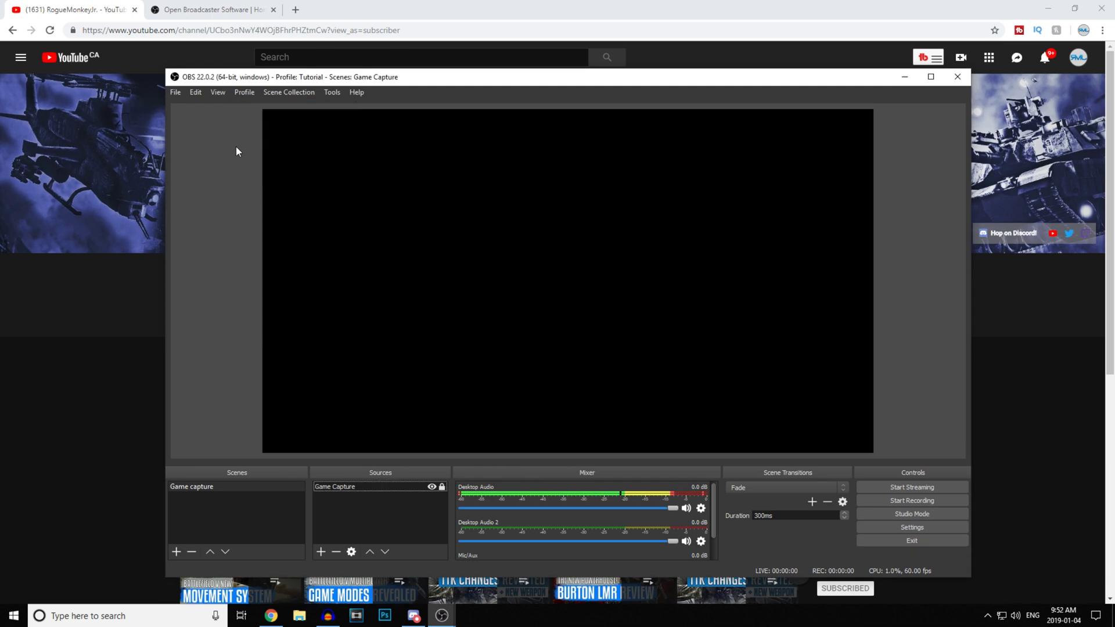
click(241, 92)
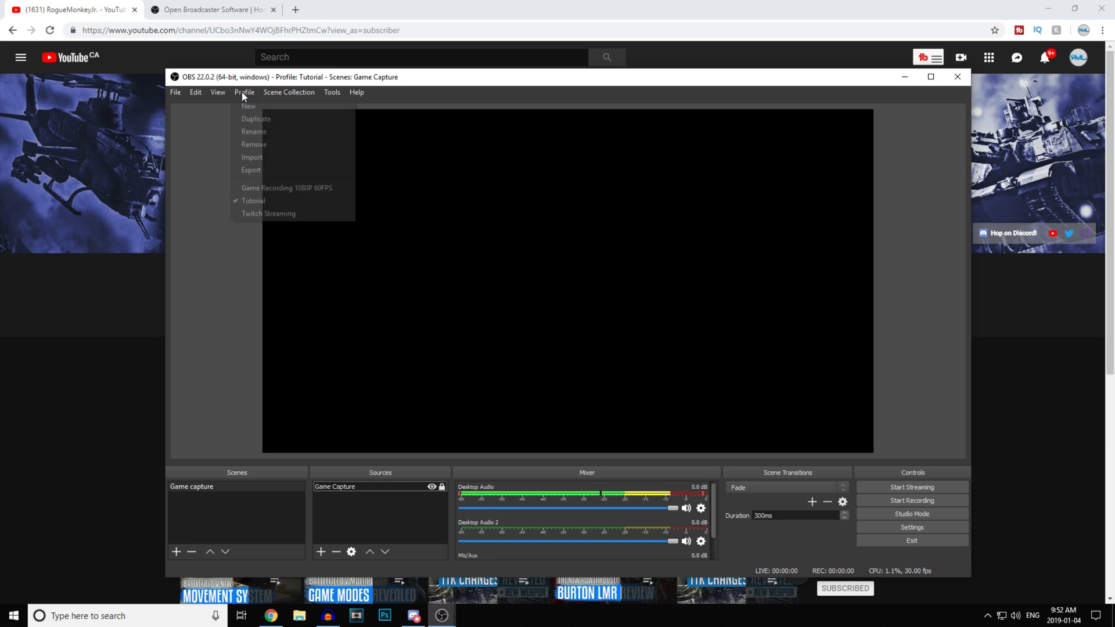
click(251, 200)
Step: In Settings > Output, switch Output Mode to Advanced
click(286, 89)
click(287, 89)
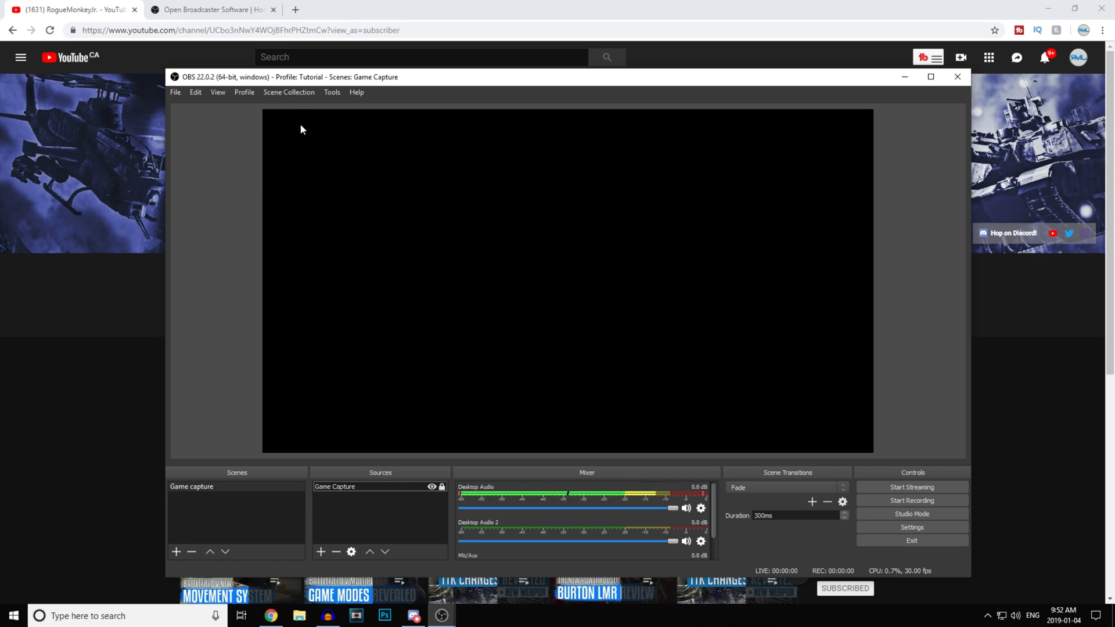
click(907, 527)
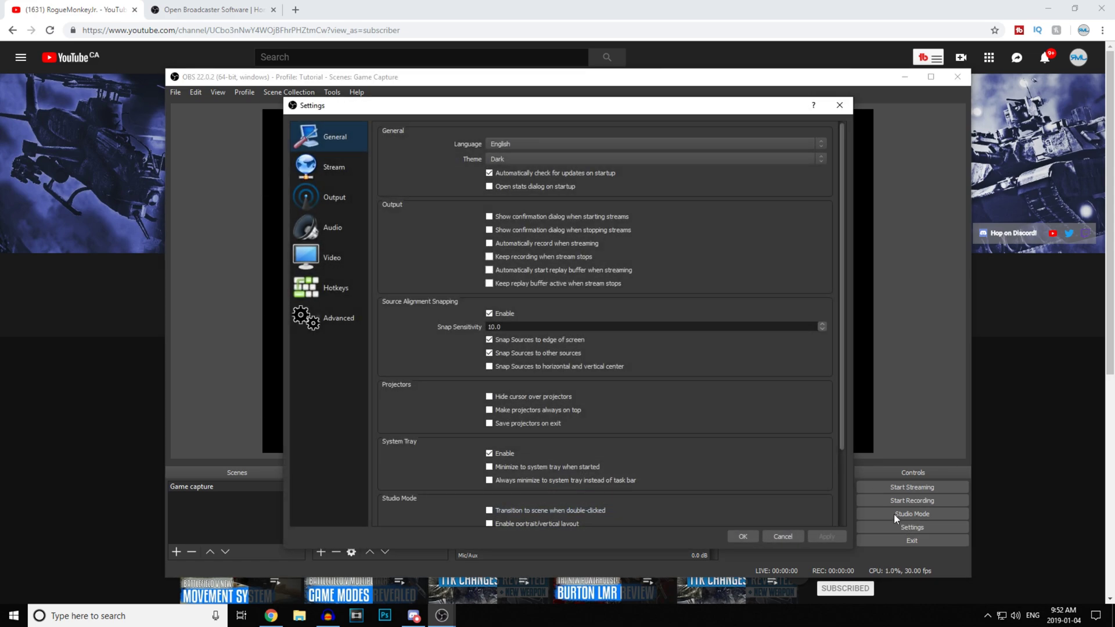
click(332, 204)
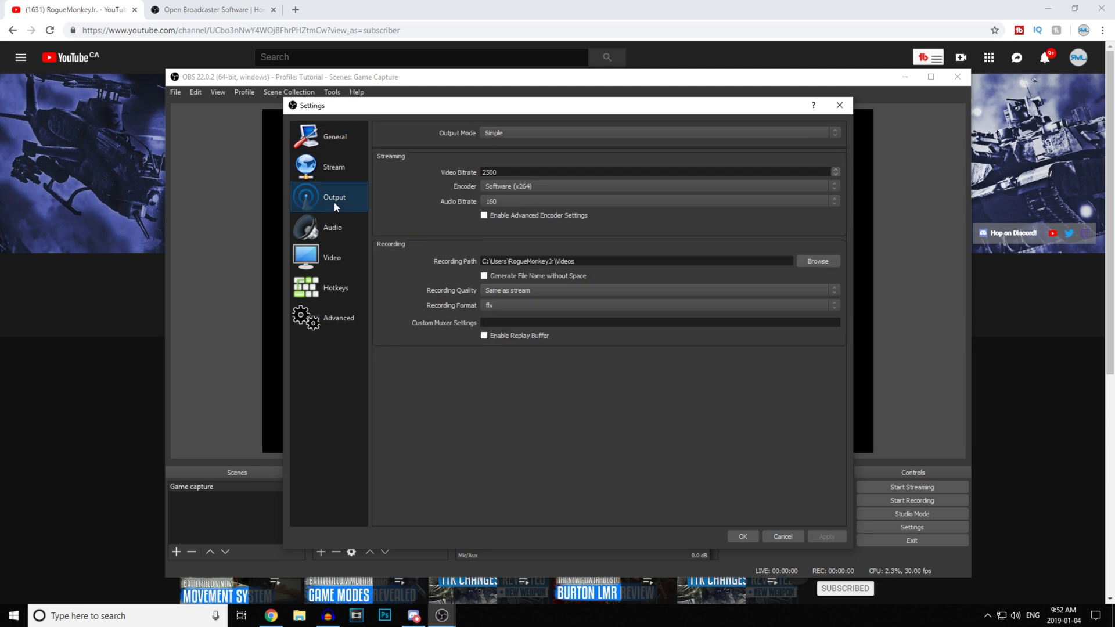
click(501, 135)
click(502, 148)
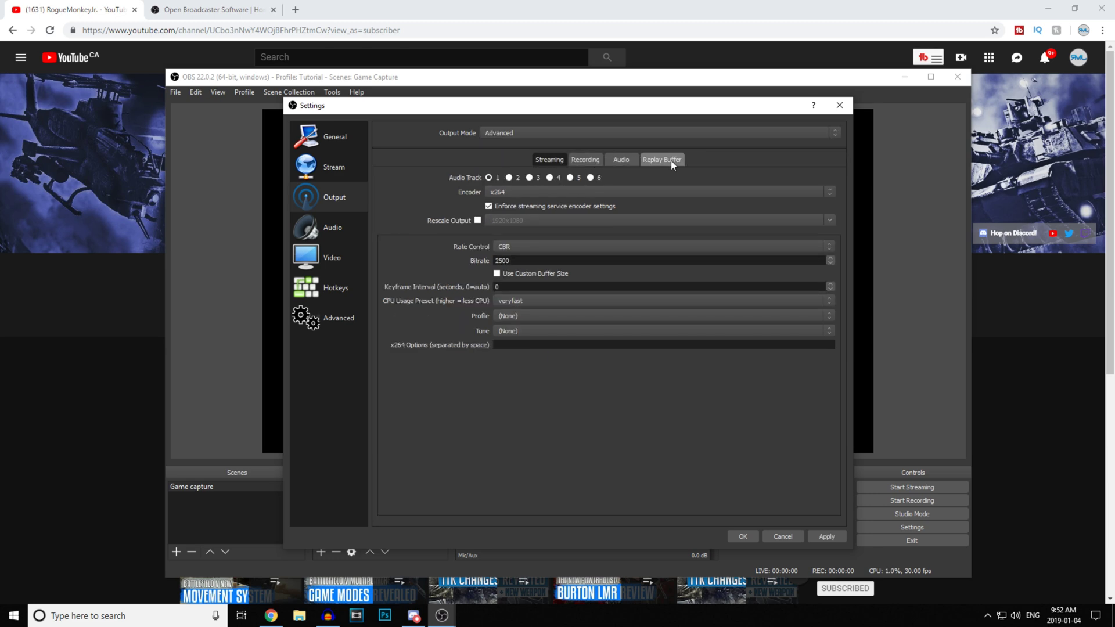
Step: Set the recording path to the D:/gaming videos folder
click(589, 160)
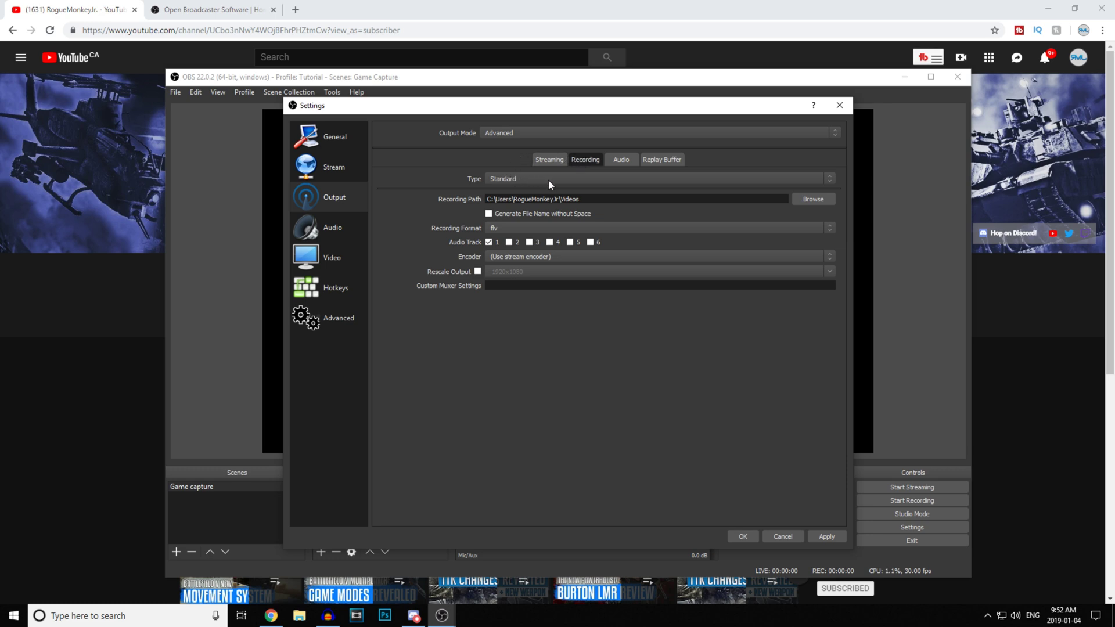
click(810, 203)
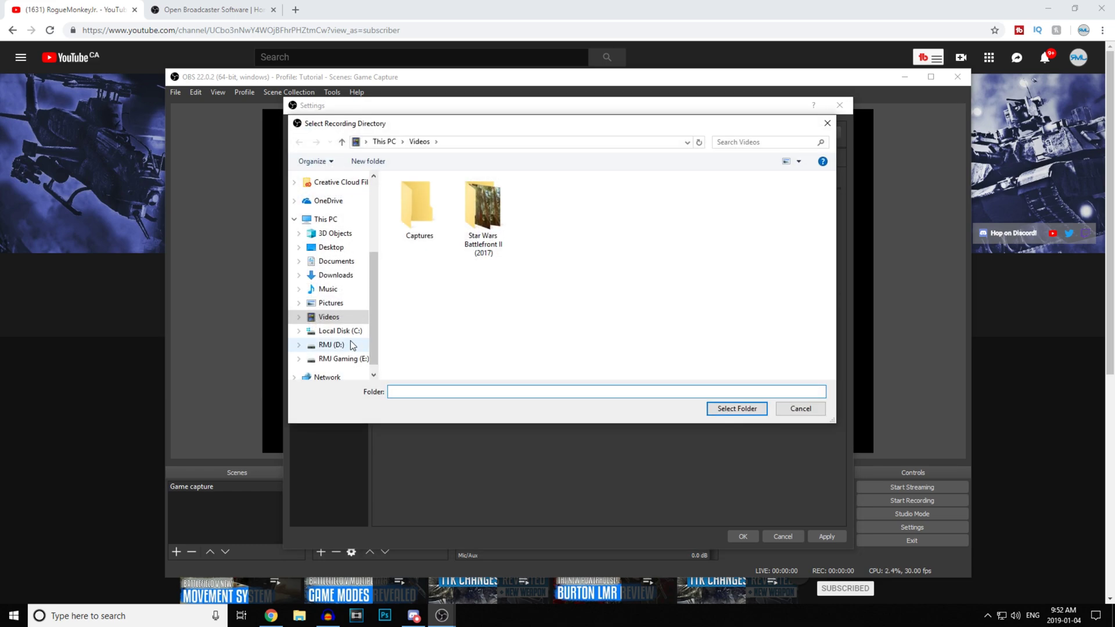
click(331, 346)
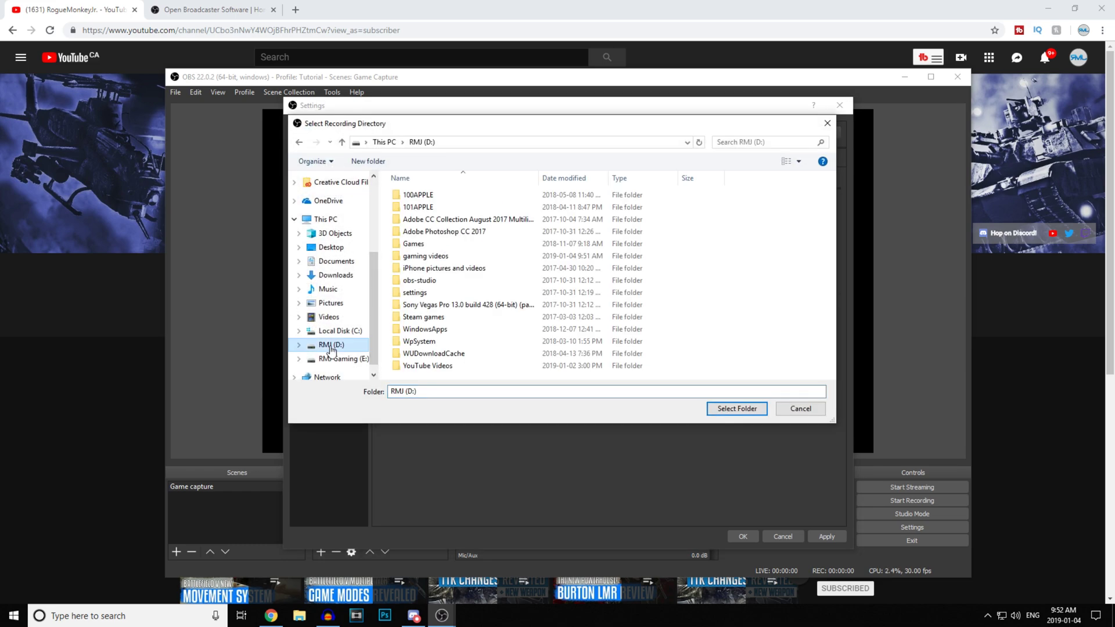
click(430, 261)
double_click(429, 257)
click(732, 407)
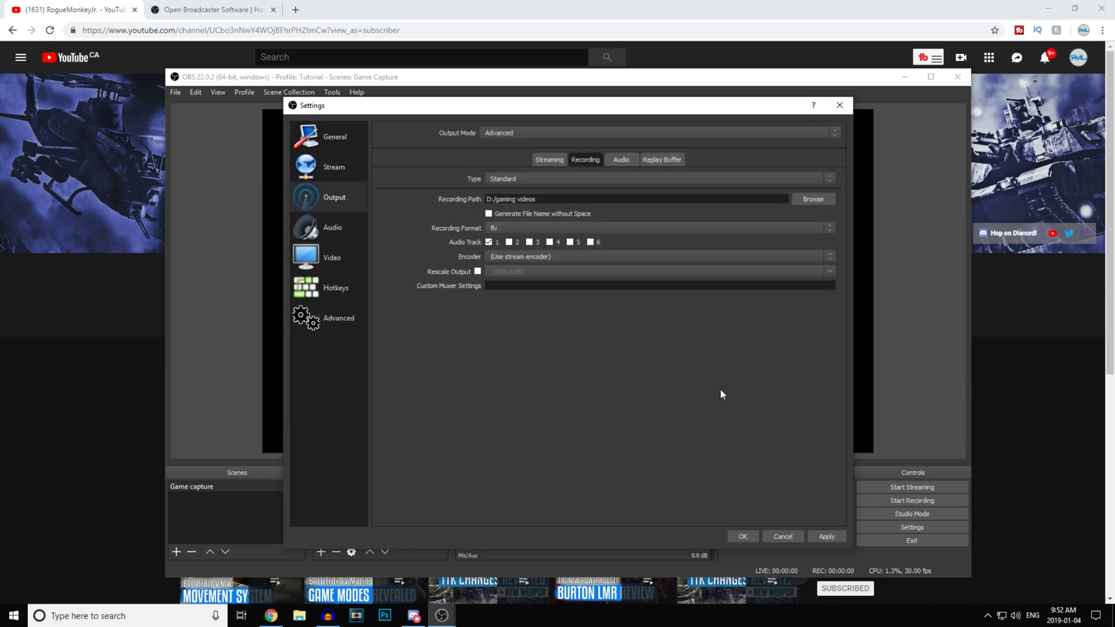
Step: Check the recording path, then try flv and mp4 formats with audio track 2 enabled
drag(487, 199, 540, 199)
click(607, 212)
click(796, 228)
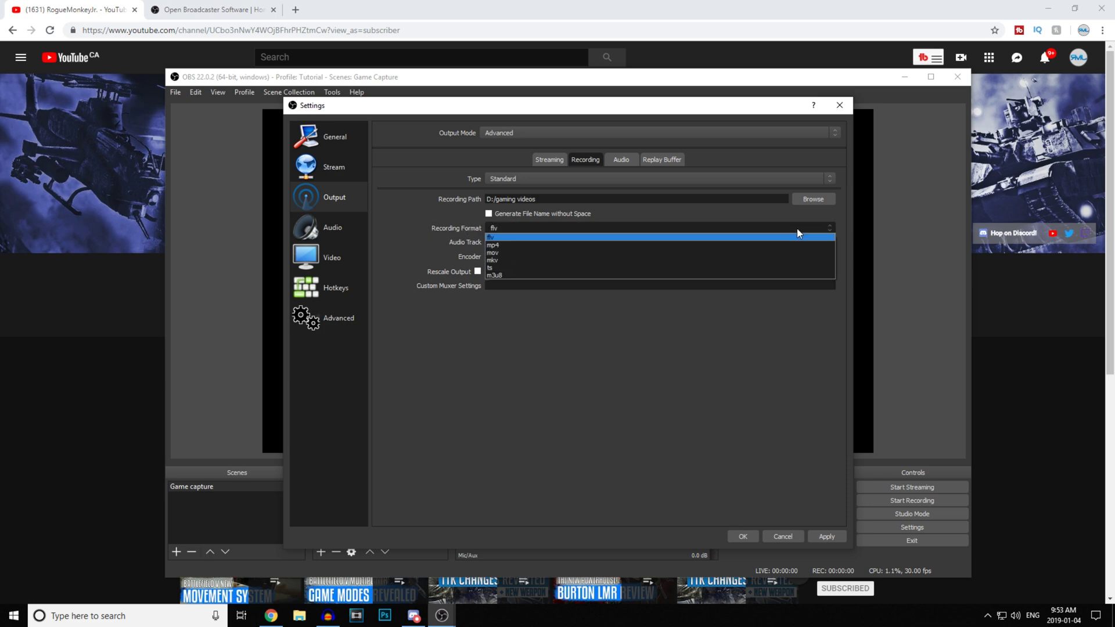
click(797, 229)
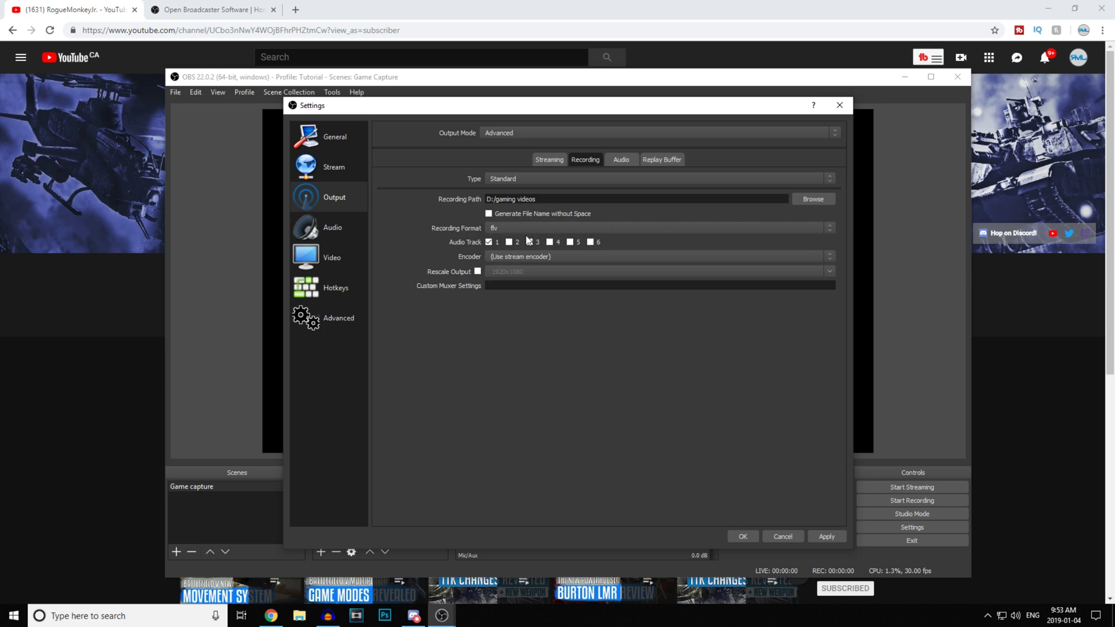
click(509, 243)
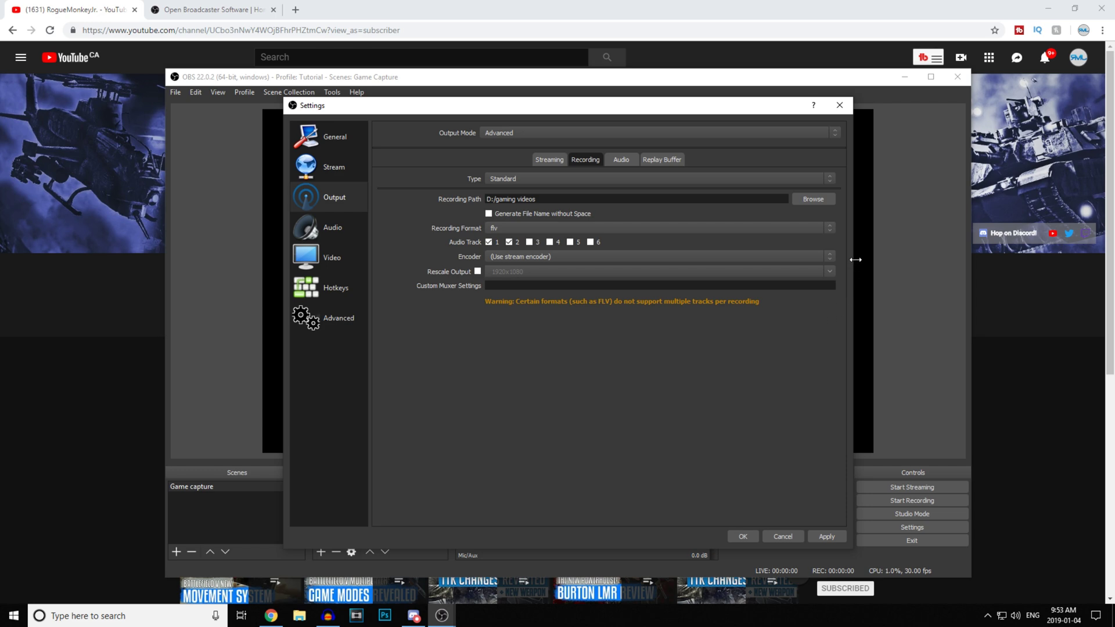
click(830, 229)
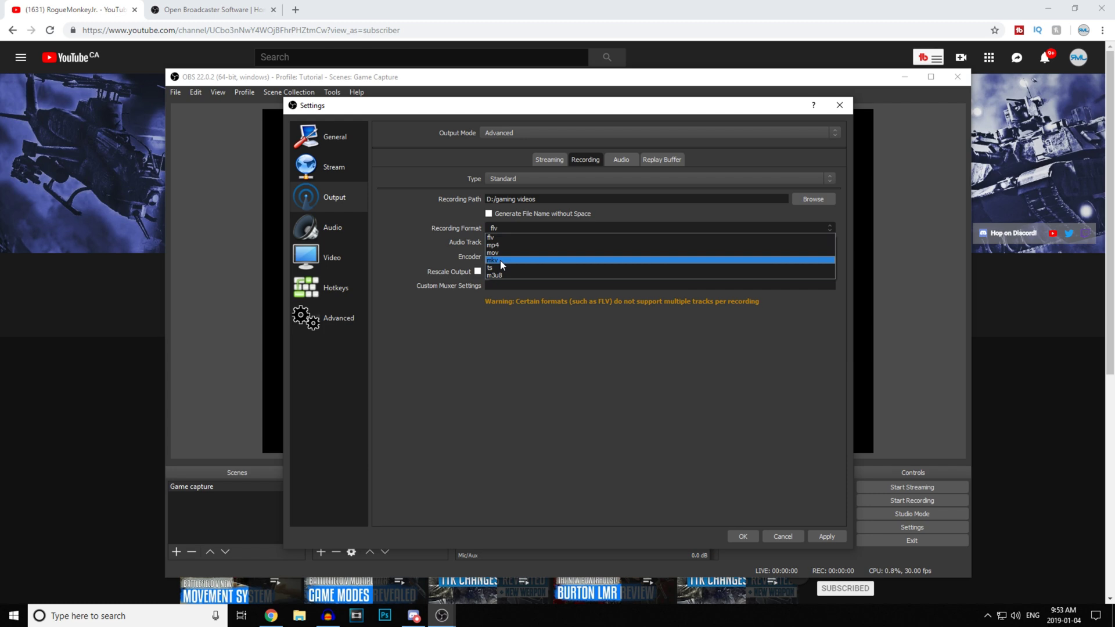
click(499, 244)
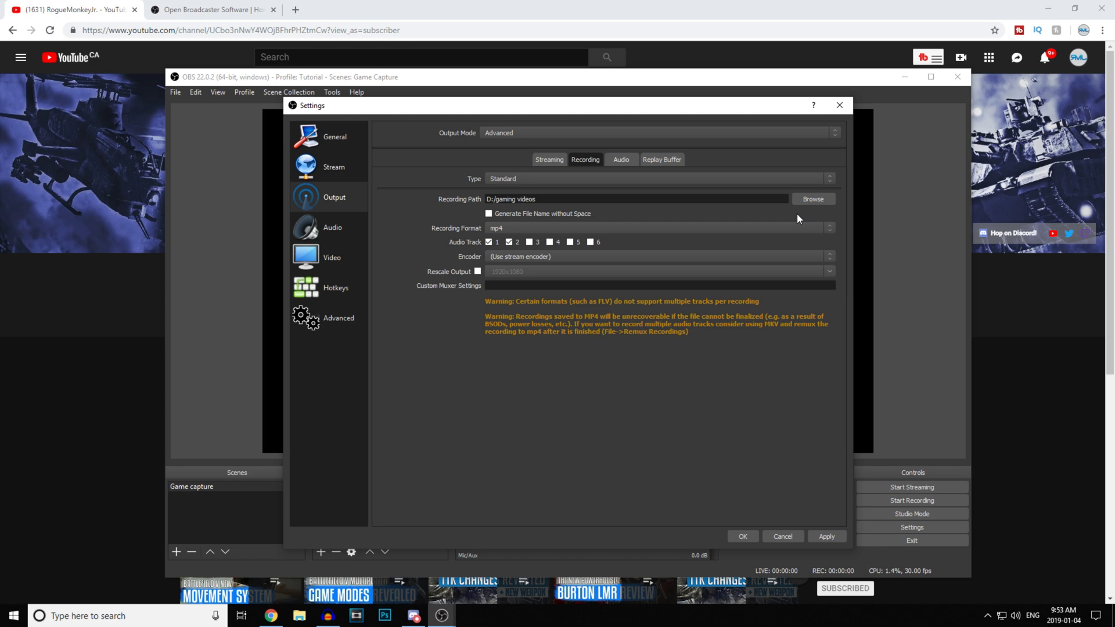
Step: Set the recording format to mkv, disable audio track 2, and apply
click(815, 226)
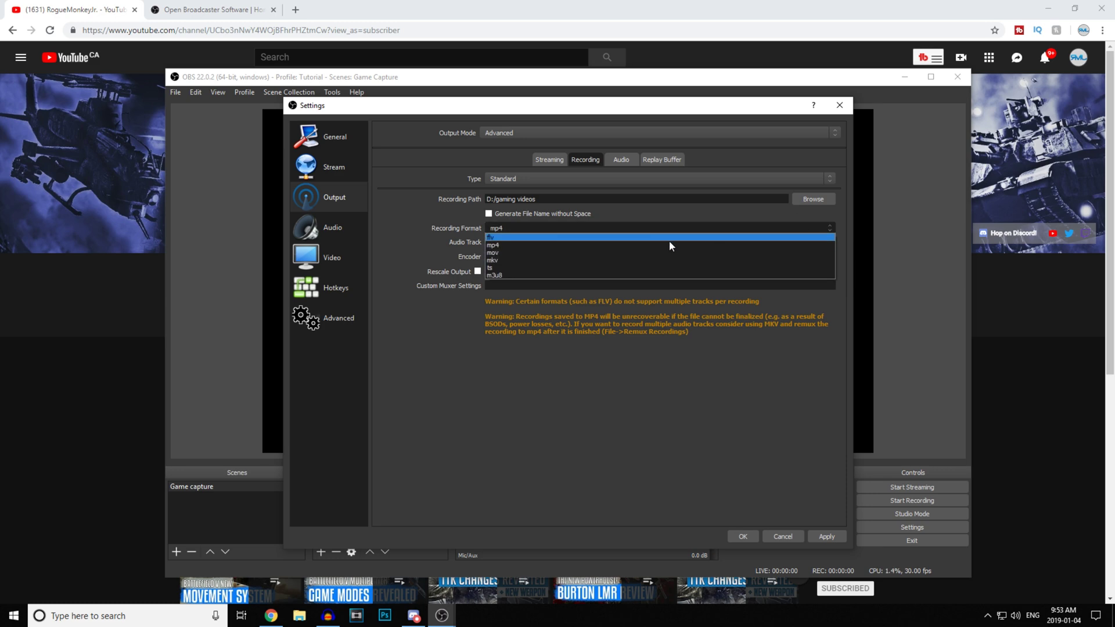
click(535, 255)
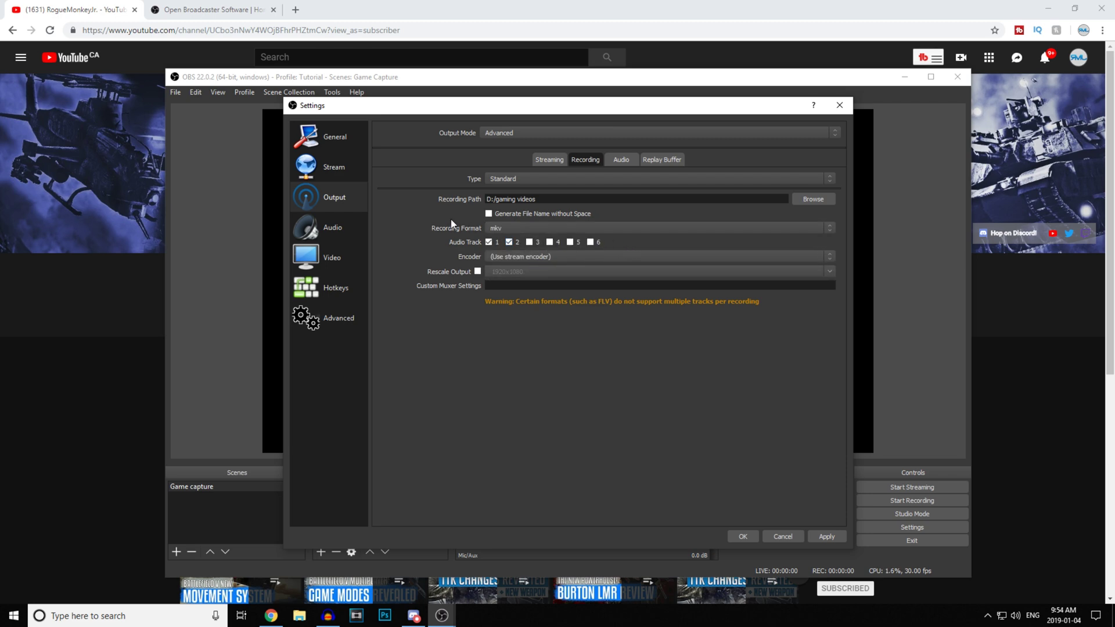
click(508, 242)
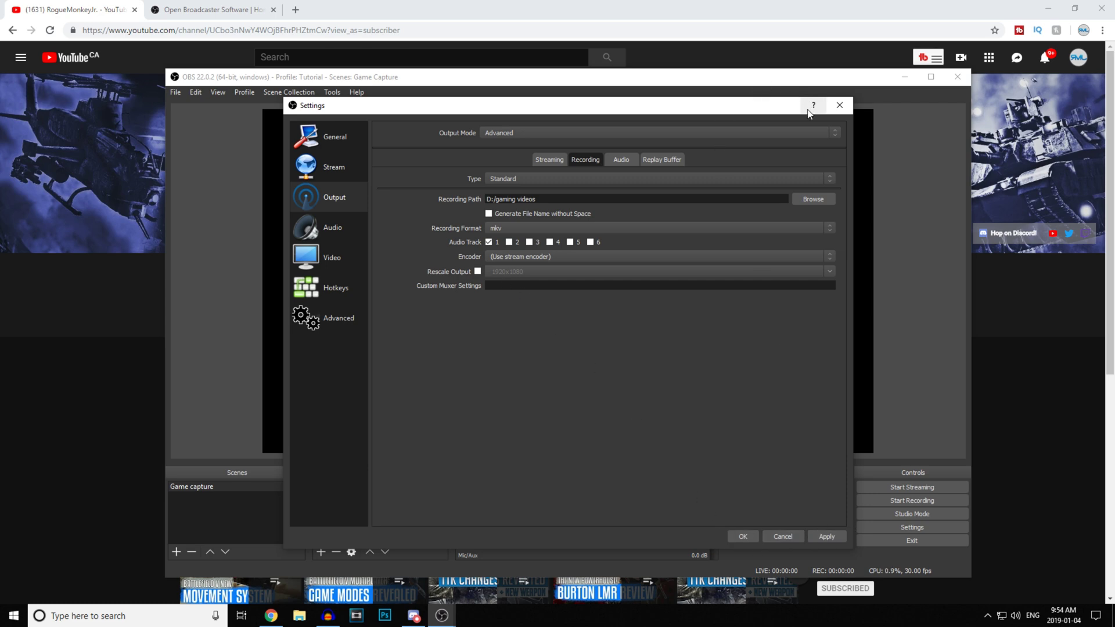
click(825, 536)
Step: Close Settings with OK, then open and close File > Remux Recordings
click(743, 537)
click(175, 92)
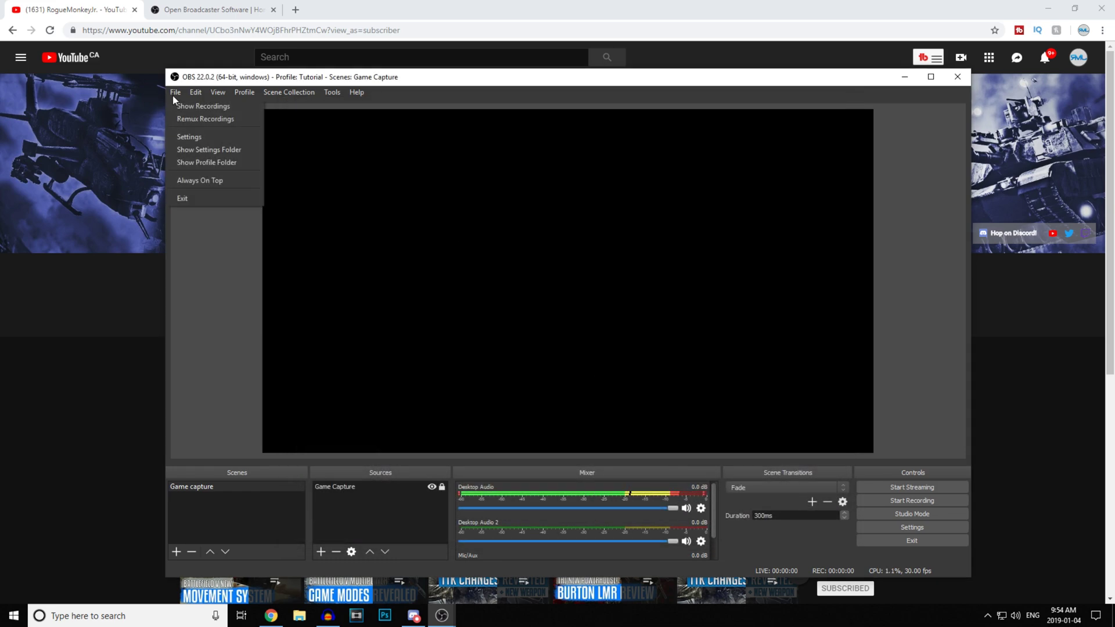
click(196, 119)
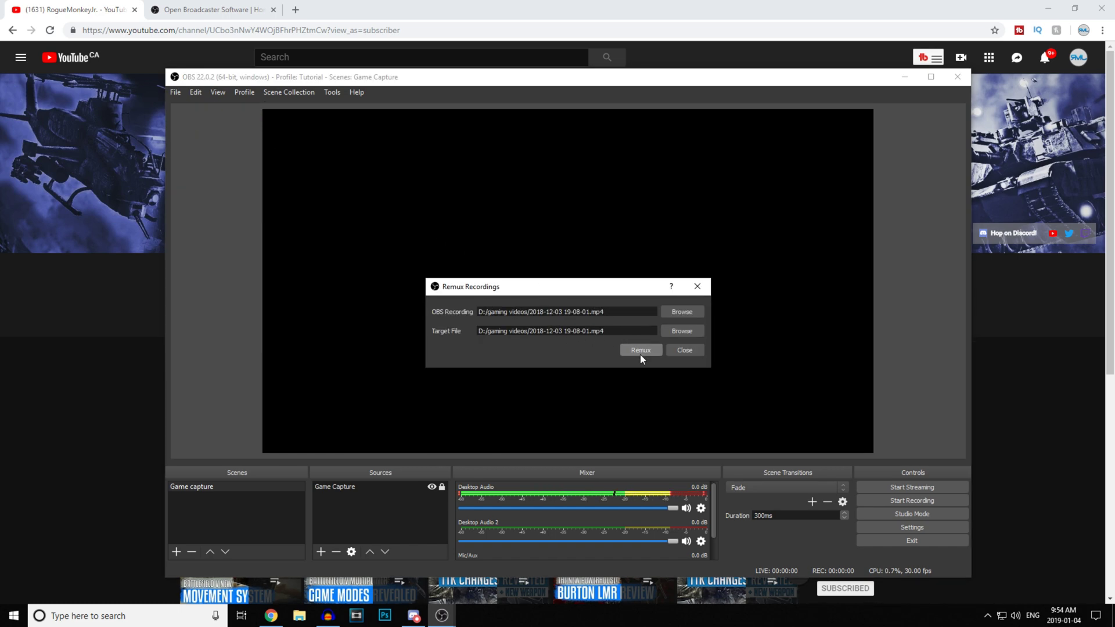
click(688, 351)
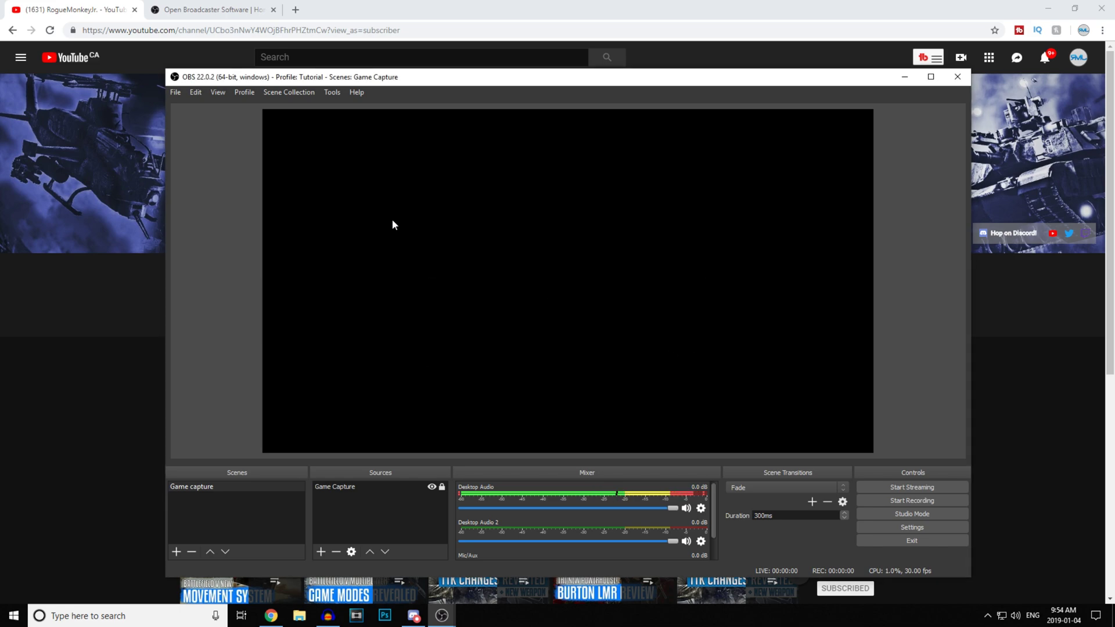
Step: Reopen the Output recording settings and enable audio track 2
click(881, 526)
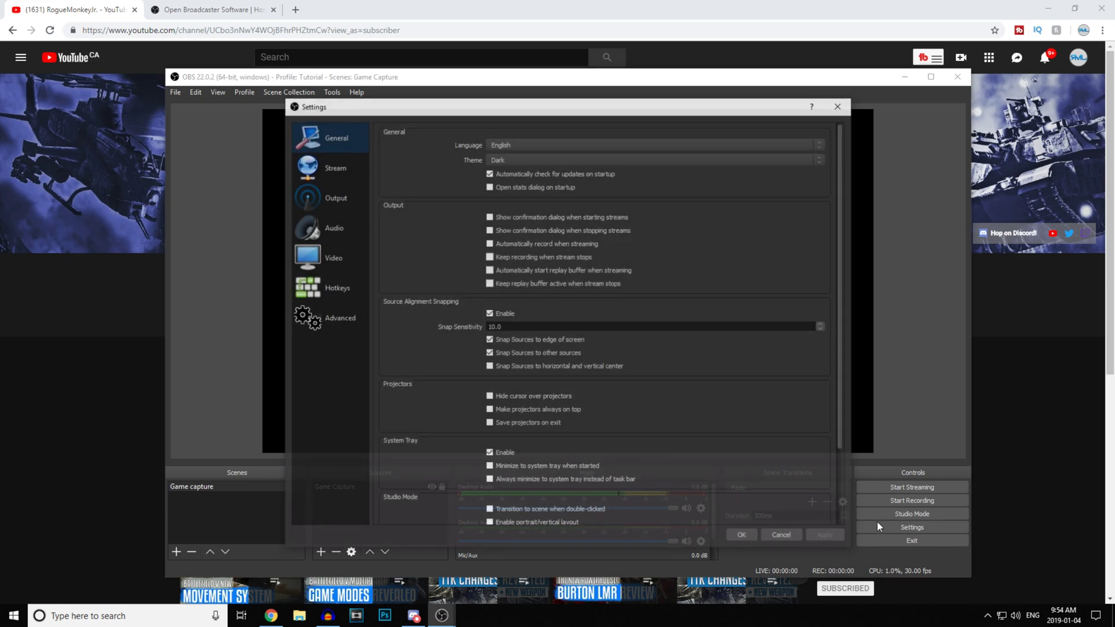
click(334, 197)
click(581, 160)
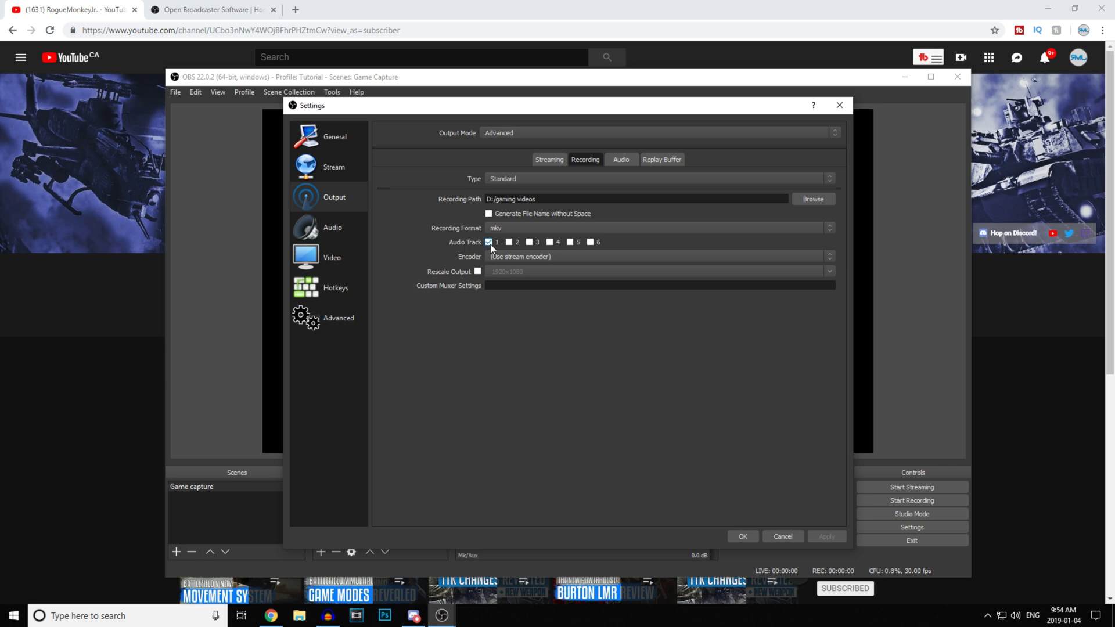
click(509, 242)
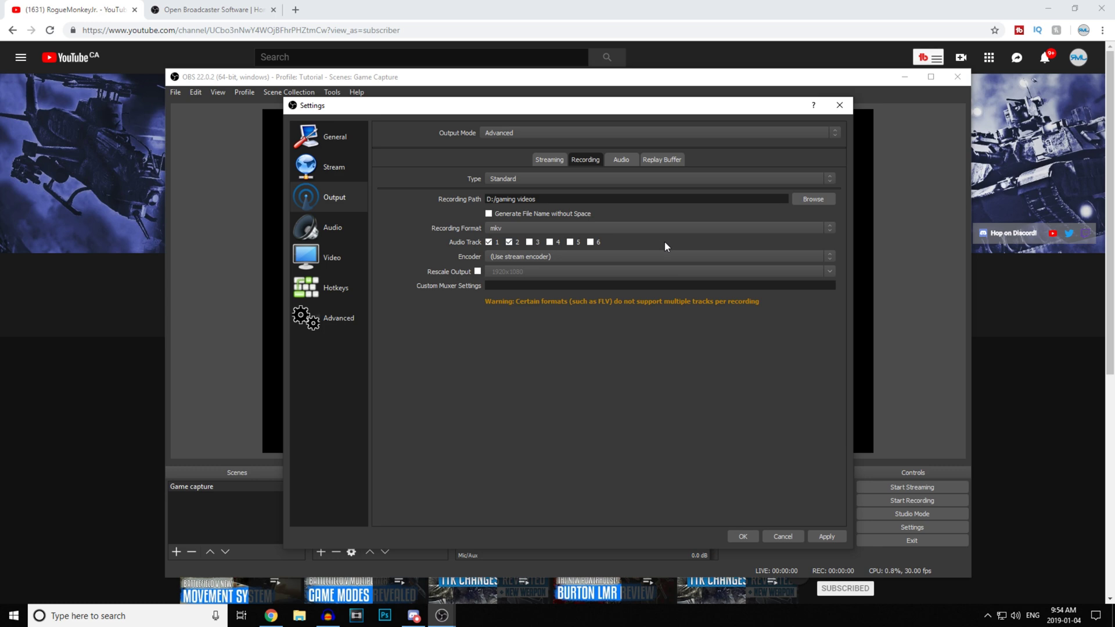
Step: Set the recording encoder to NVENC H.264 after briefly trying x264
click(830, 258)
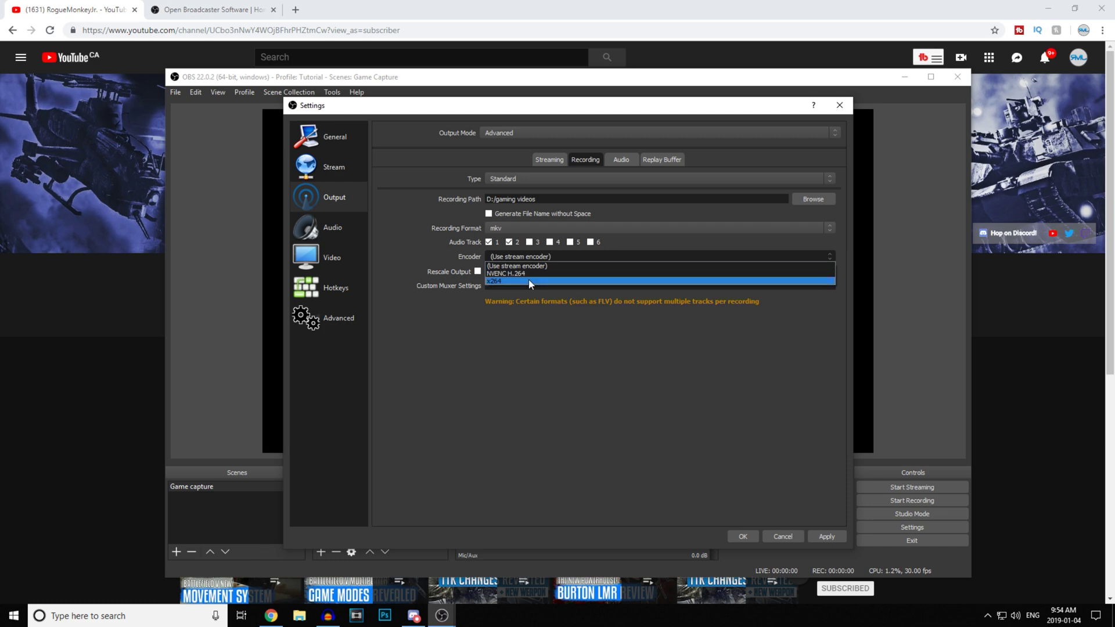
click(524, 281)
click(830, 256)
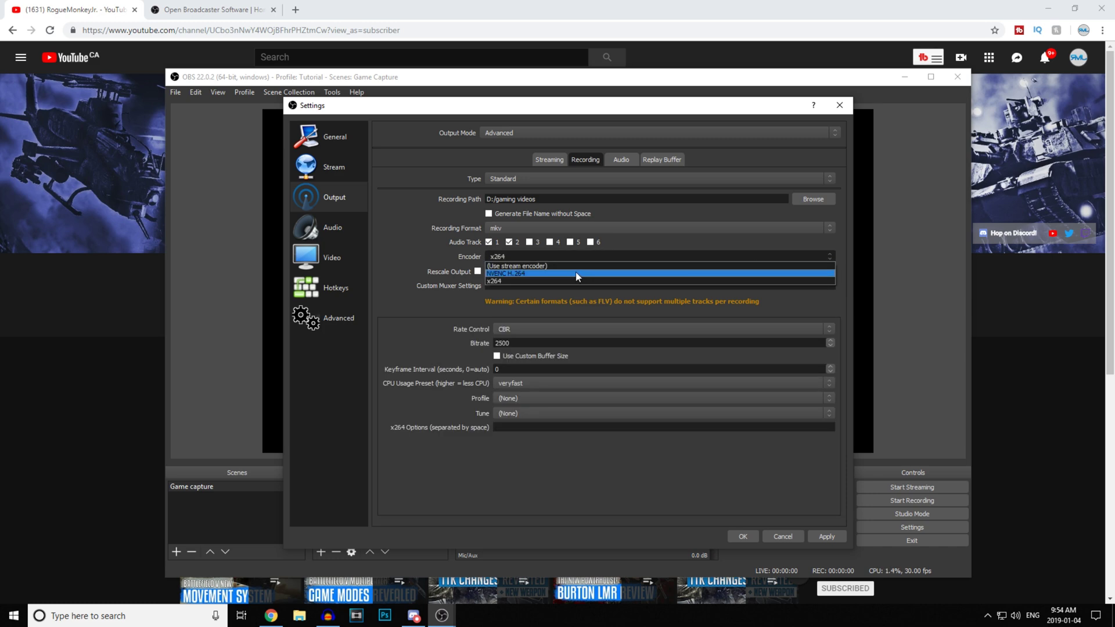
click(578, 275)
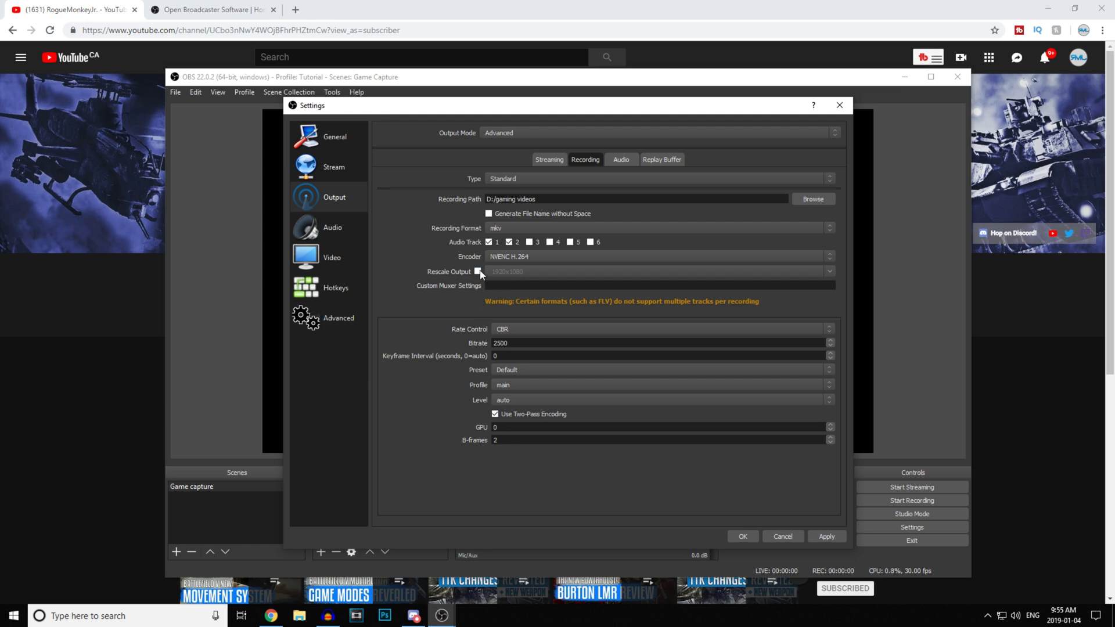
Step: Turn off Rescale Output for recordings, leaving rate control on CBR
click(823, 270)
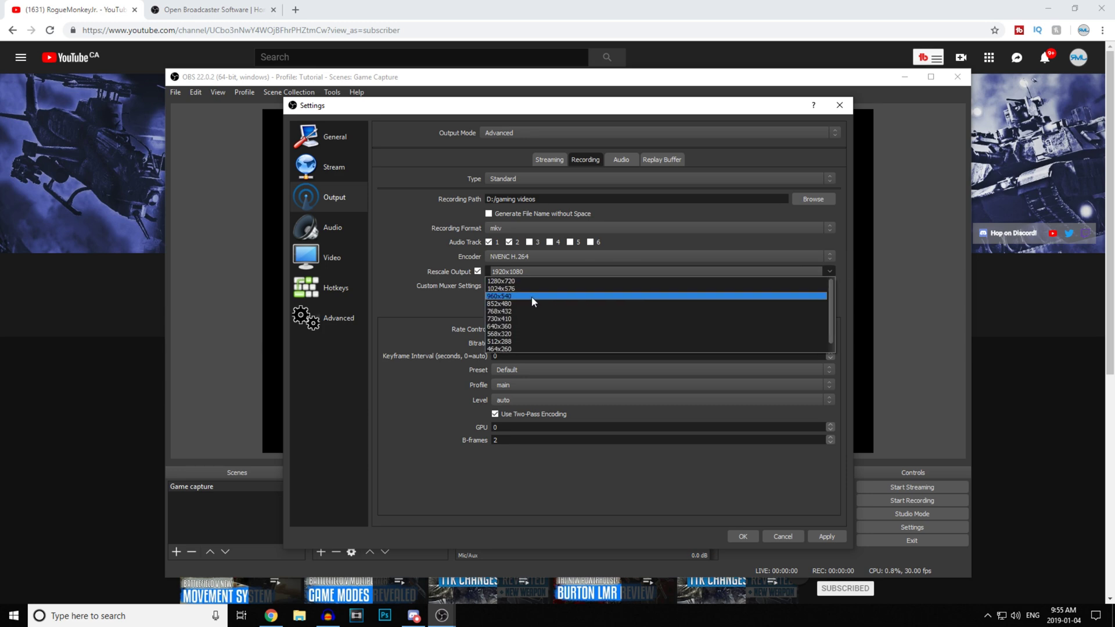
click(476, 270)
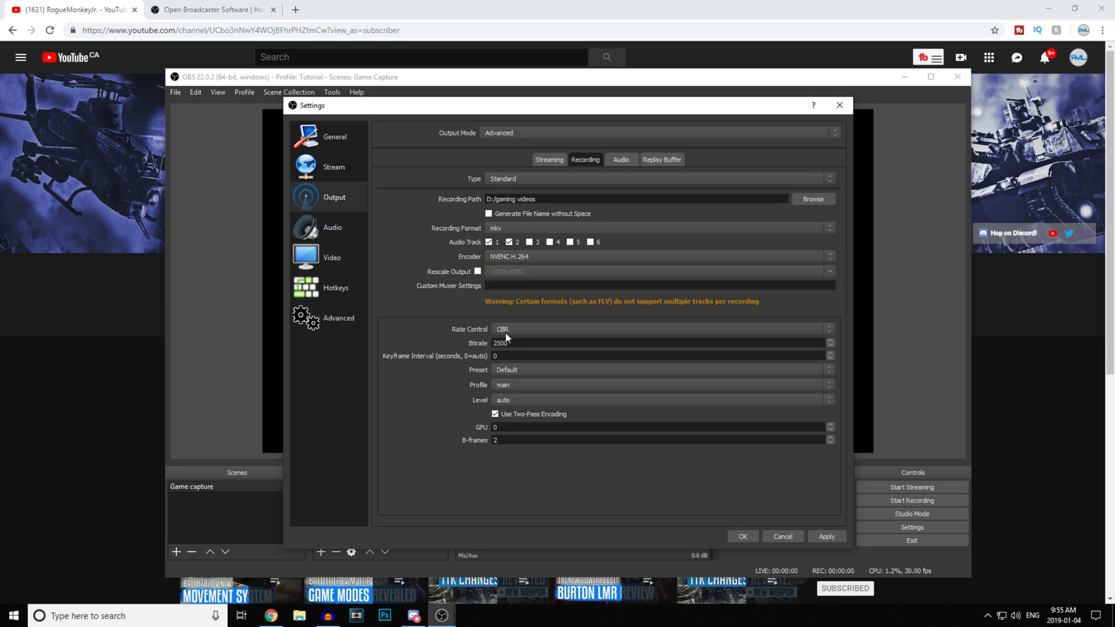
click(823, 329)
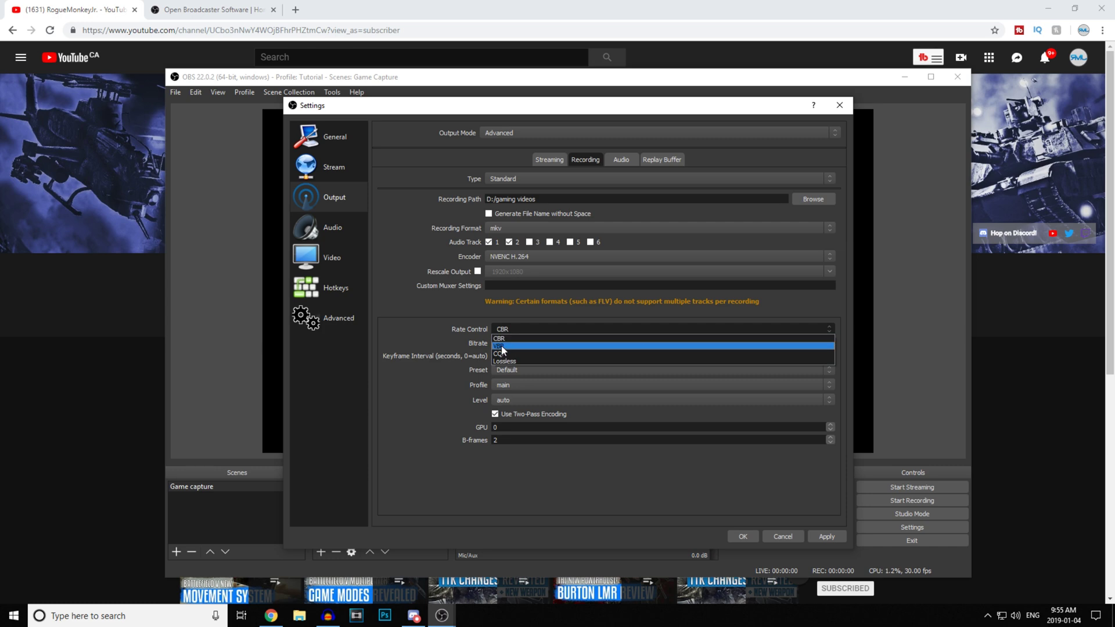
click(469, 310)
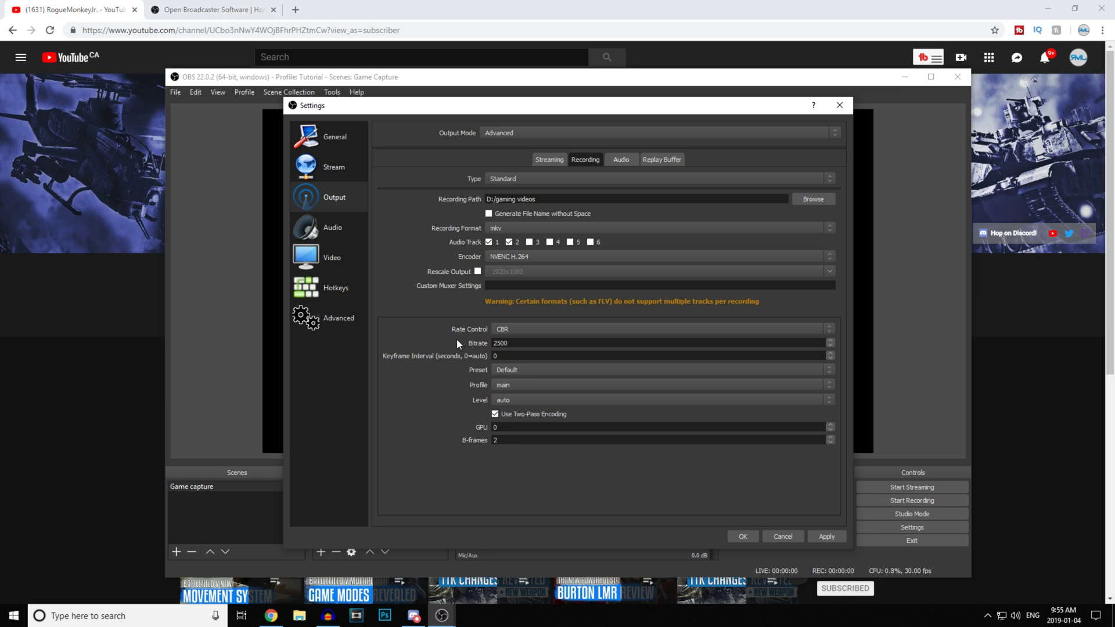
Step: Keep CBR rate control after trying VBR, and set the recording bitrate to 50000
click(505, 329)
click(509, 342)
click(835, 330)
click(681, 340)
drag(535, 344, 458, 342)
text(50000)
Step: Set the audio bitrate of Track 1 and Track 2 to 320
click(616, 159)
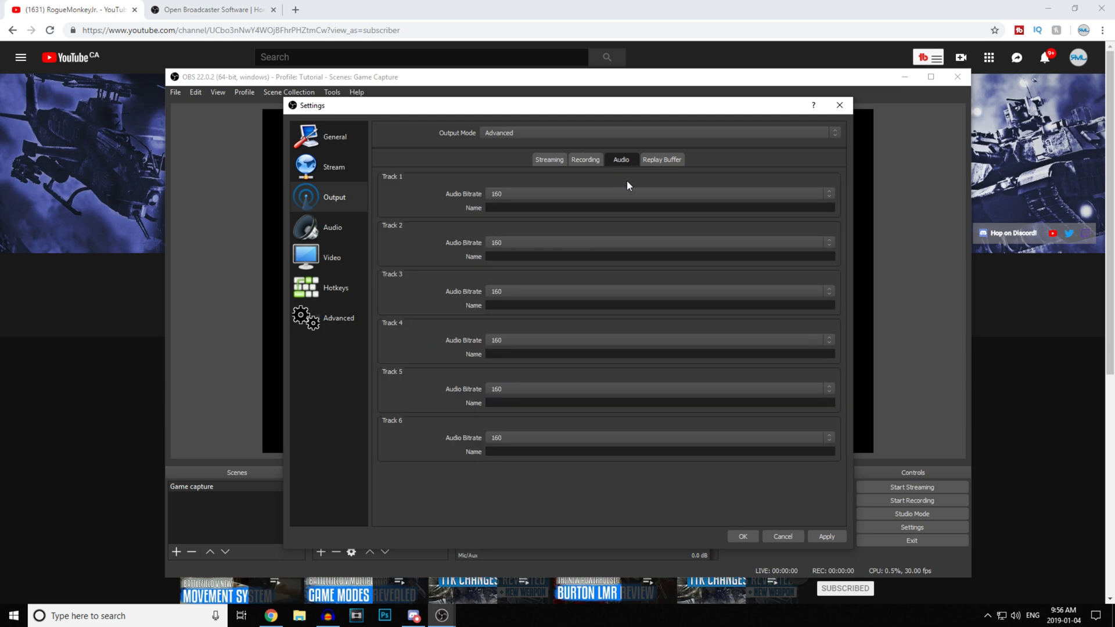
click(623, 196)
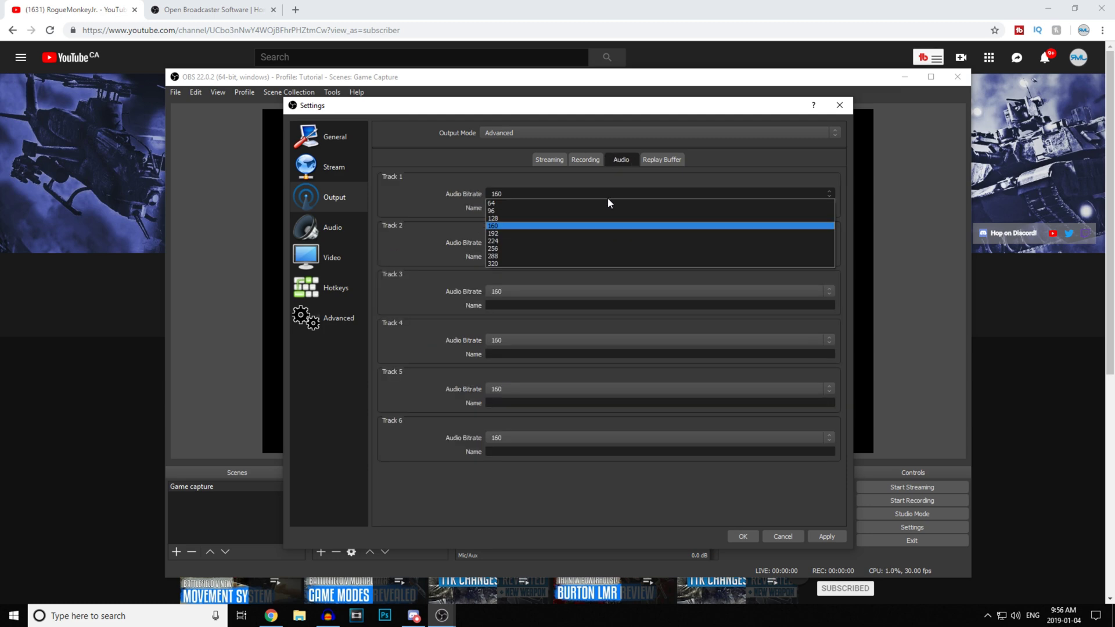
click(514, 263)
click(523, 244)
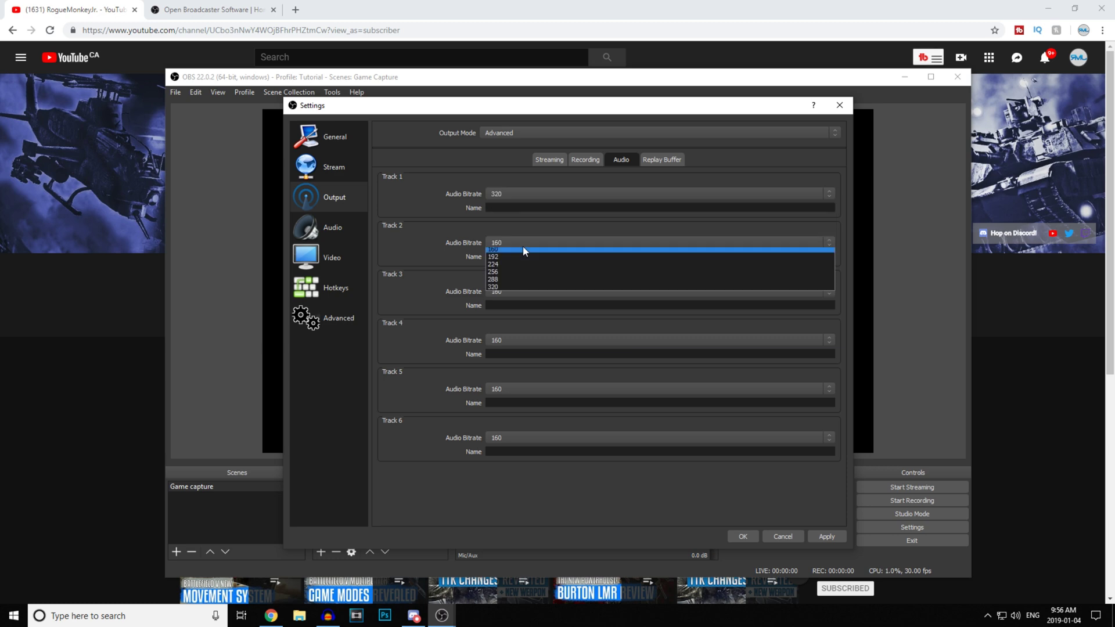
click(505, 313)
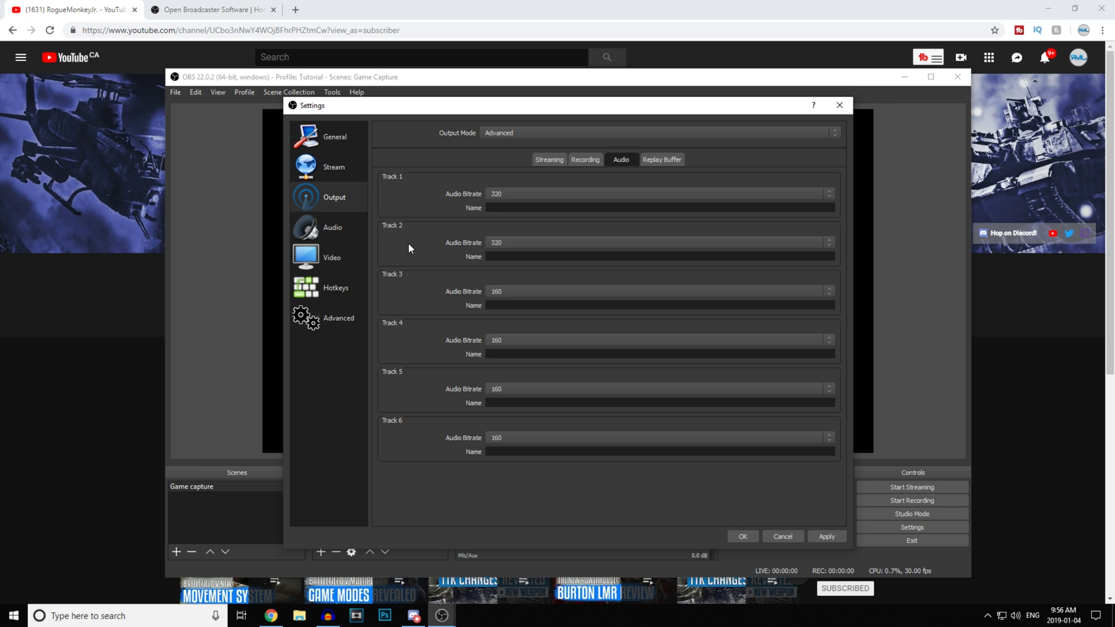
Step: In Audio settings, set Desktop Audio Device to Disabled
click(334, 228)
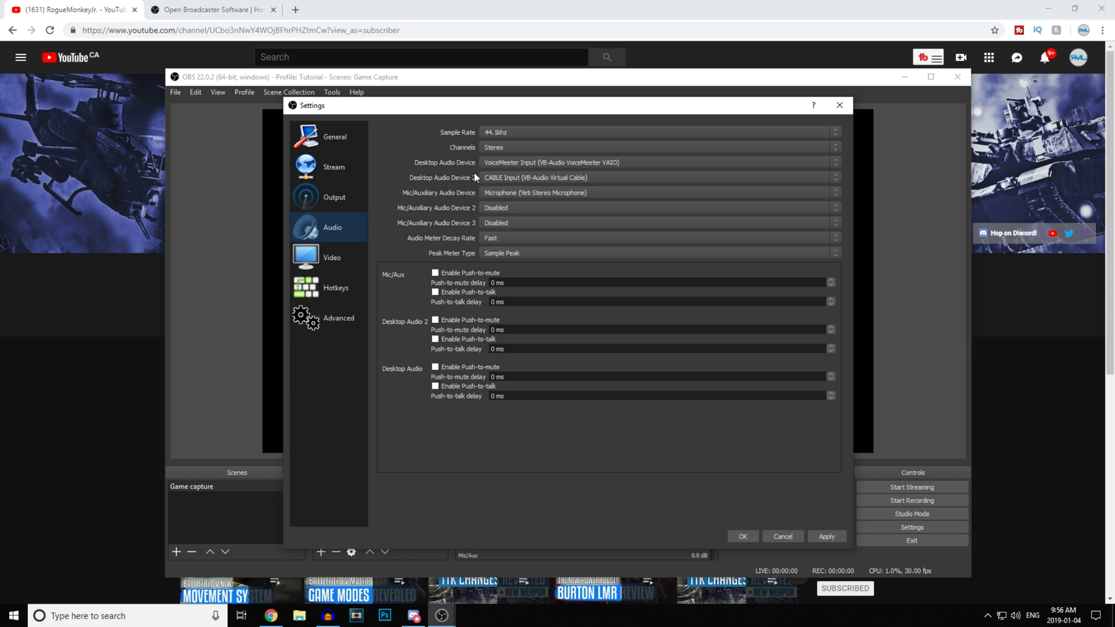
click(492, 161)
click(496, 172)
click(498, 178)
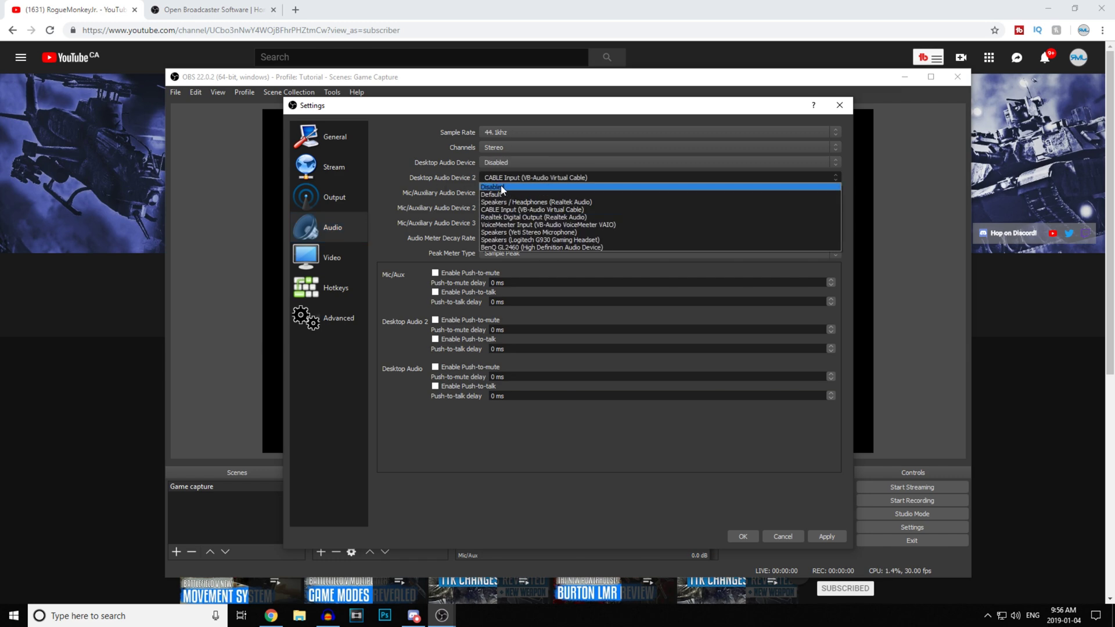
Step: Set Desktop Audio Device 2 and Mic/Auxiliary Audio to Disabled
click(502, 188)
click(501, 177)
click(498, 175)
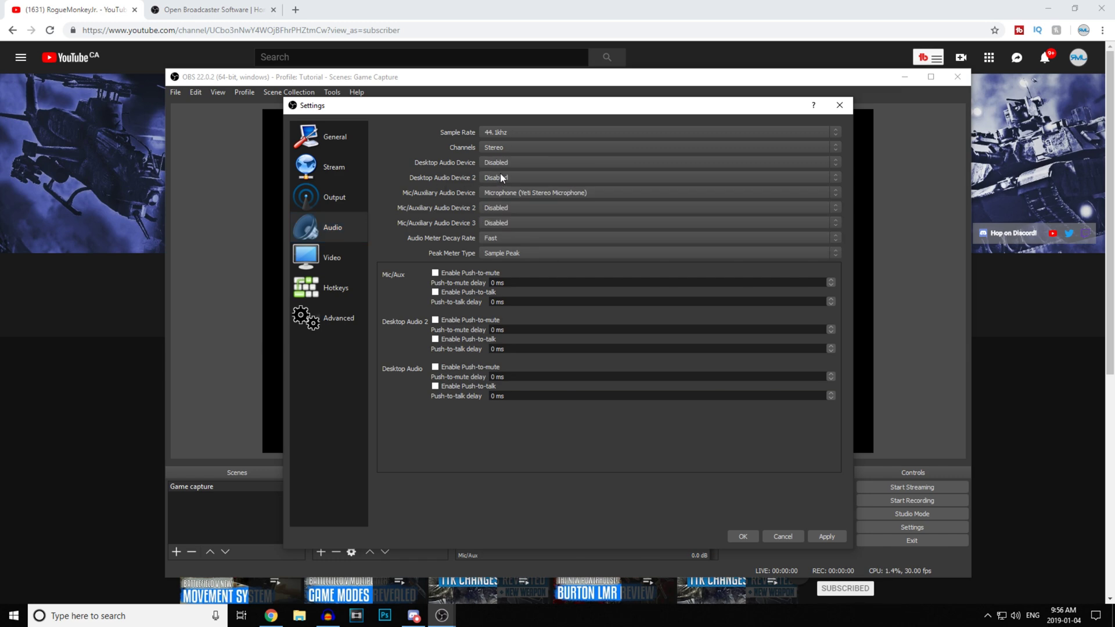
click(504, 192)
click(511, 192)
click(510, 164)
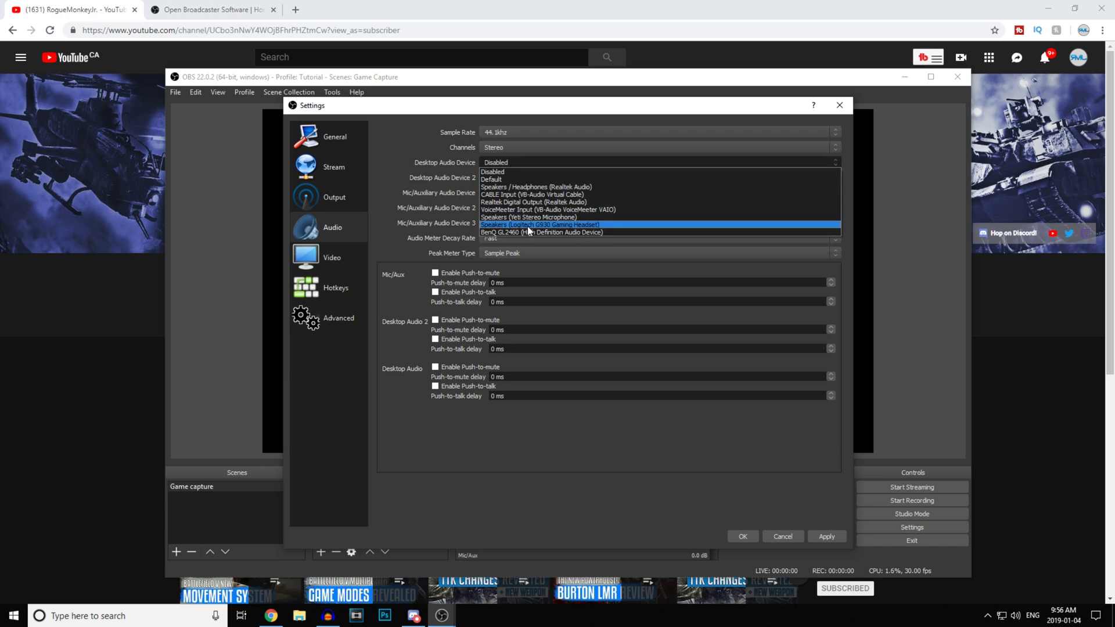
click(416, 187)
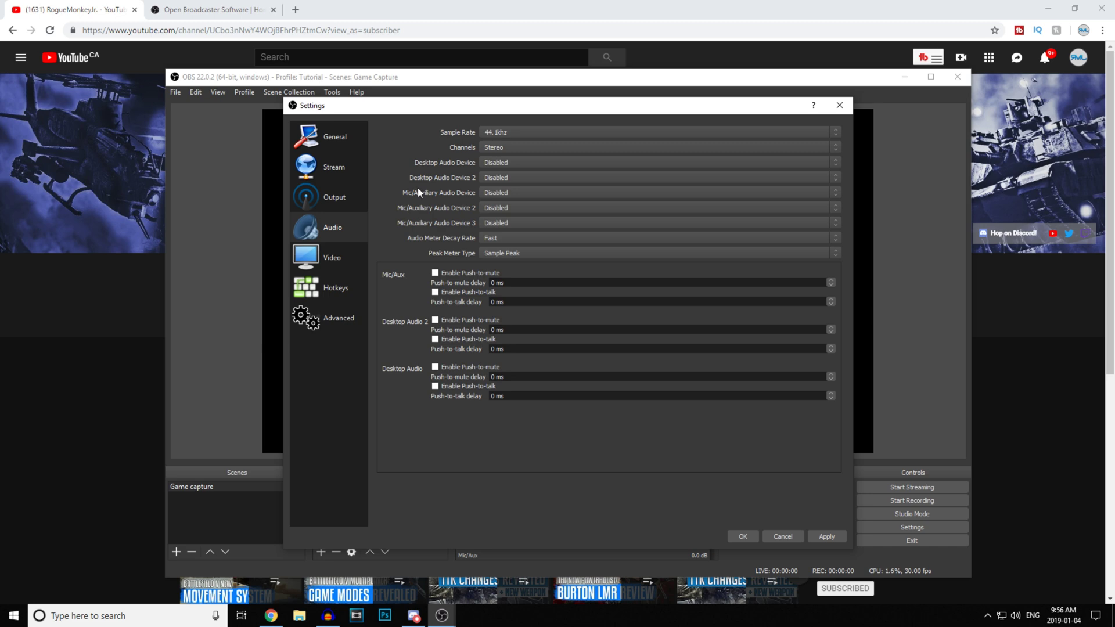
Step: Use Logitech G930 headset speakers for desktop audio and Yeti Stereo Microphone for mic
click(494, 162)
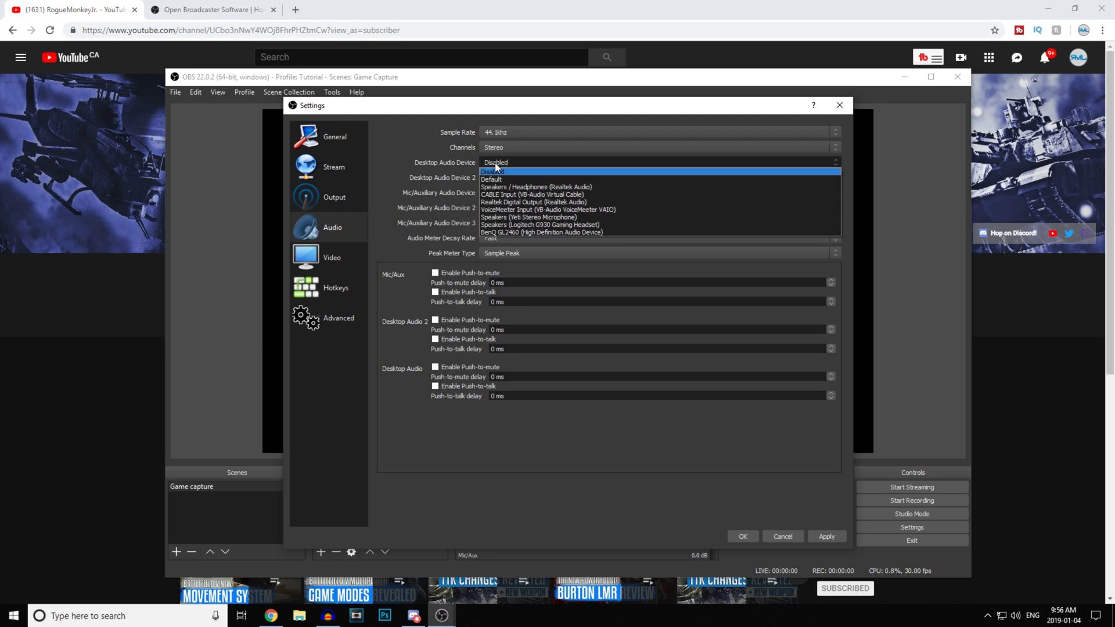
click(545, 225)
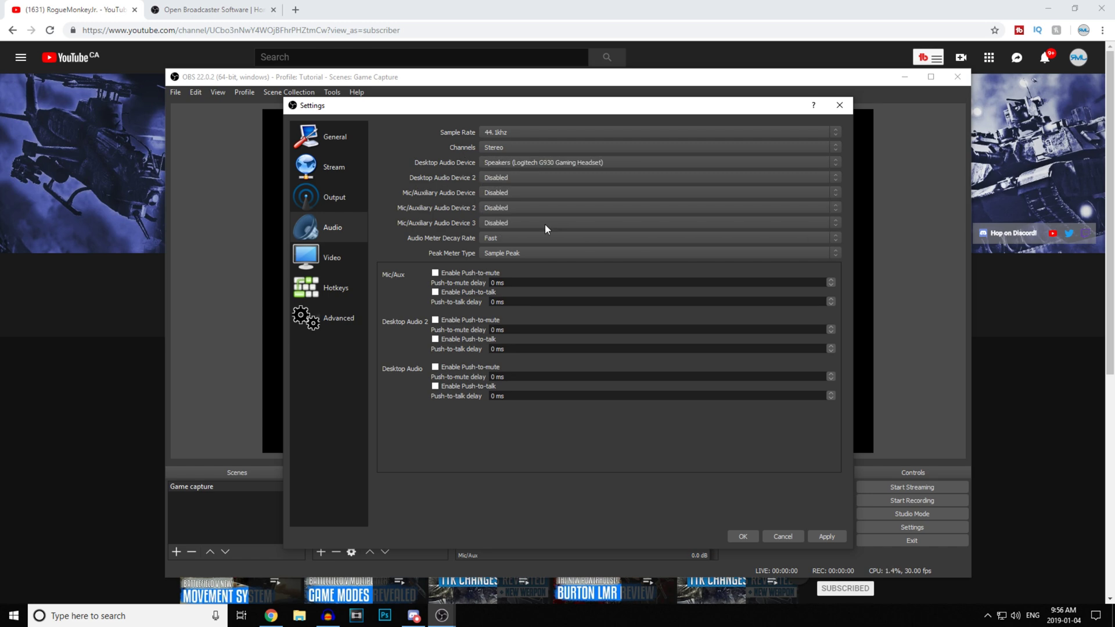
click(497, 193)
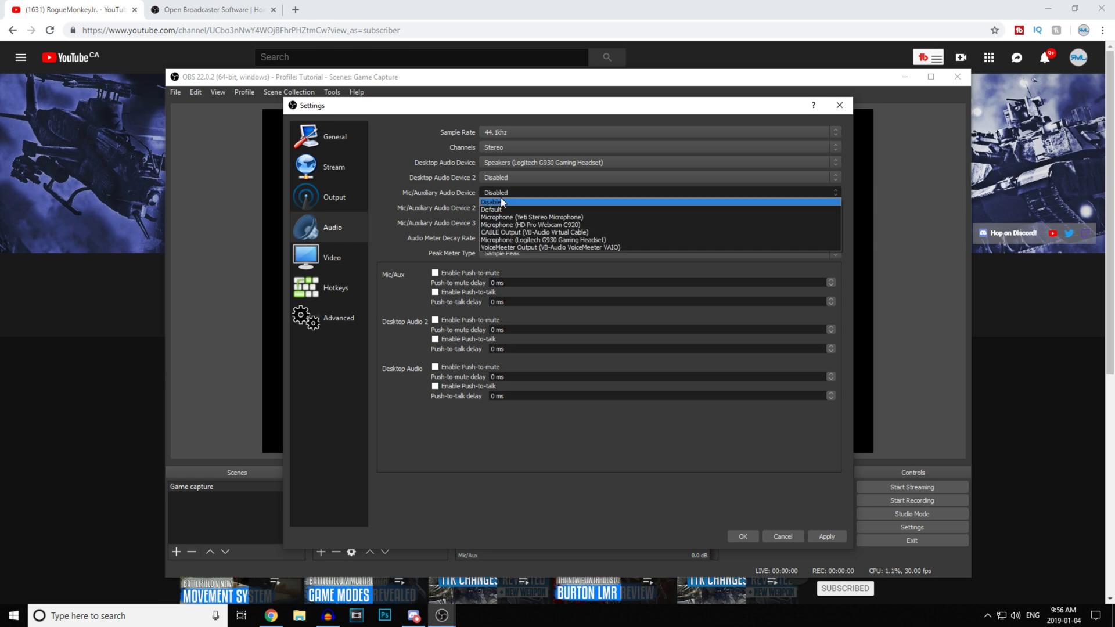
click(513, 218)
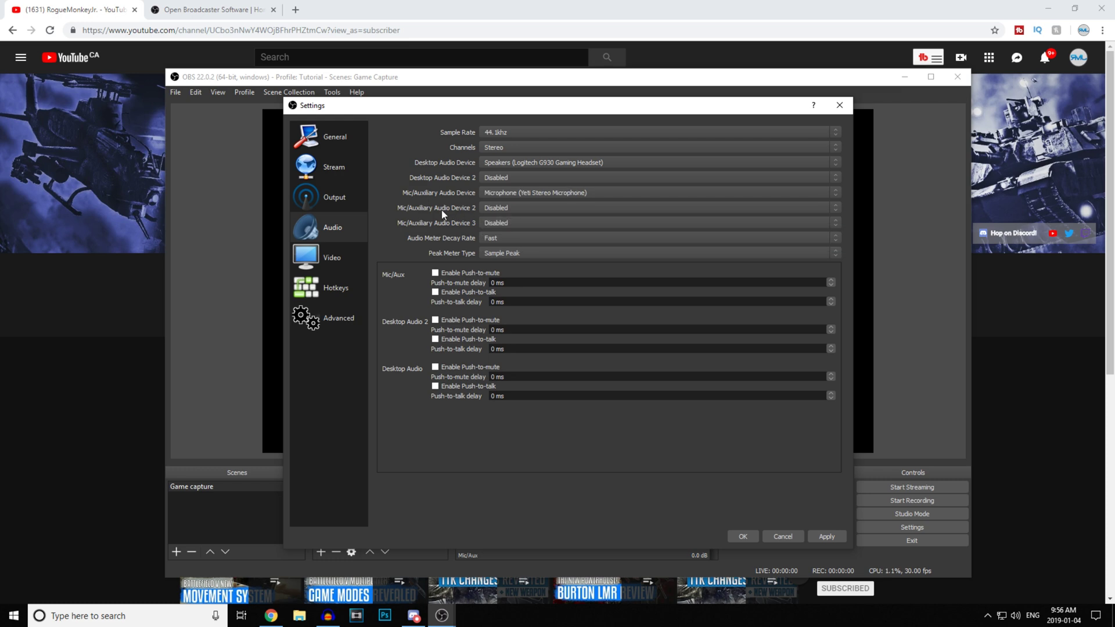
Step: In Video settings, set output resolution to 1920x1080 with the Lanczos downscale filter
click(340, 257)
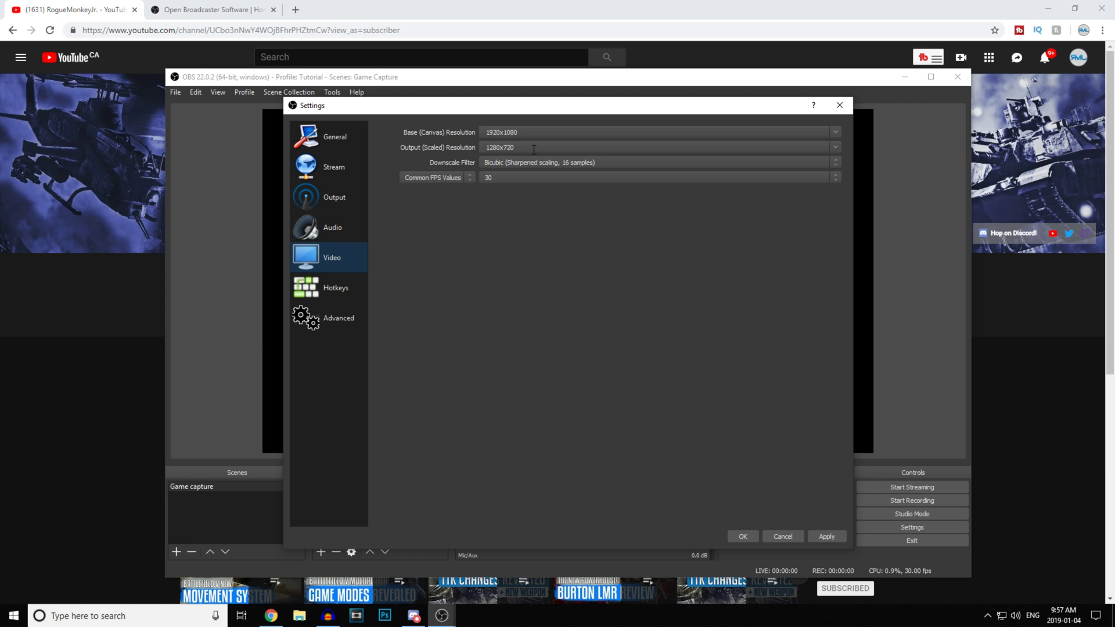
click(833, 147)
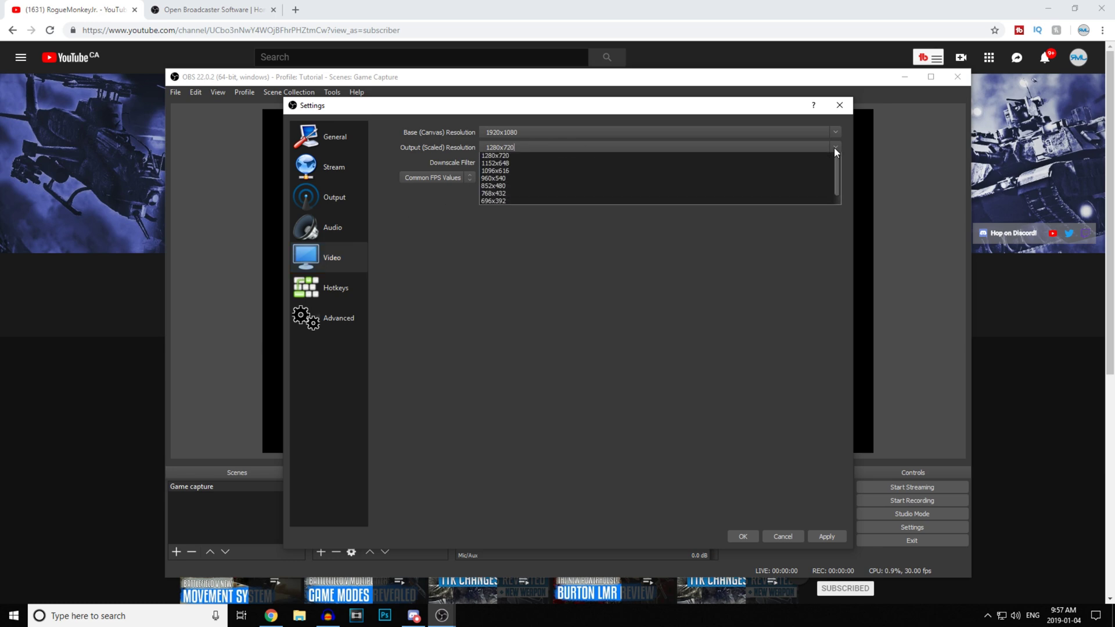
click(524, 152)
click(834, 148)
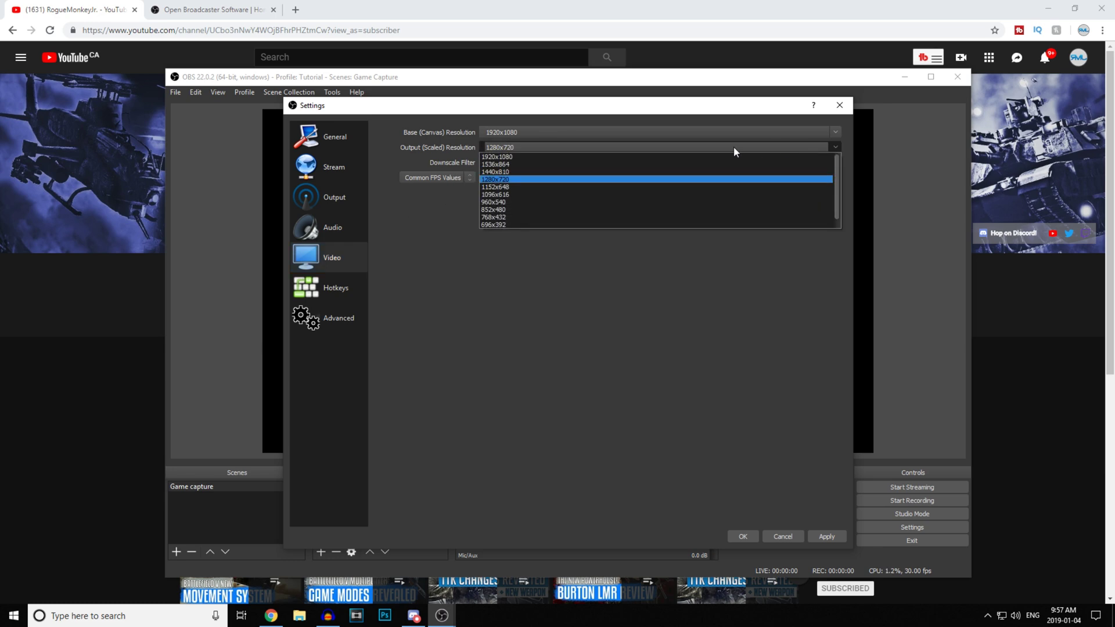
click(520, 156)
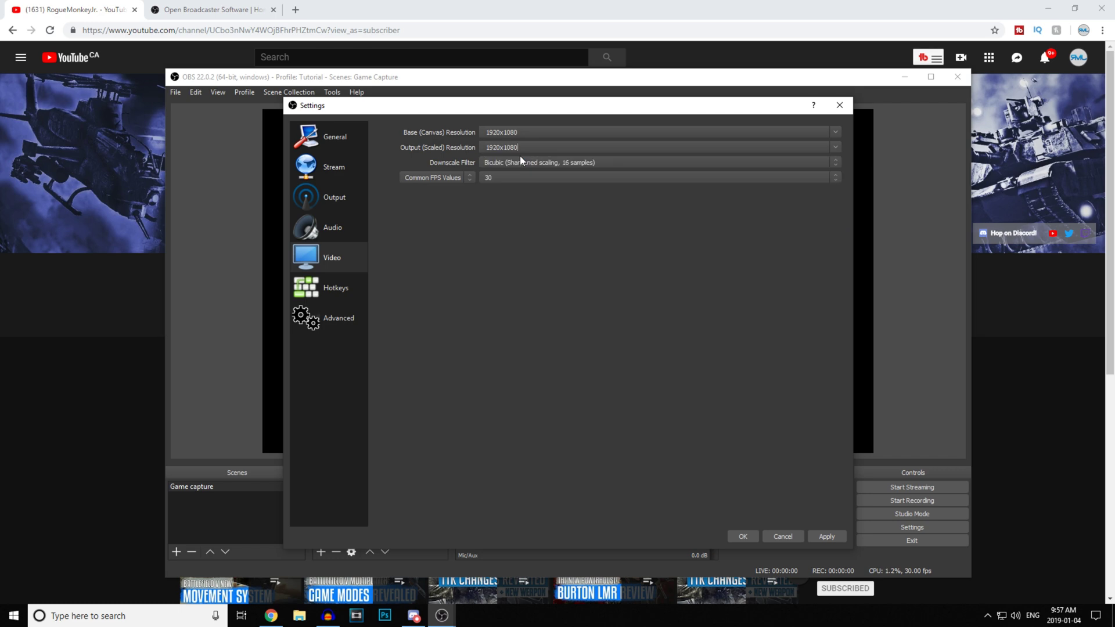
click(836, 163)
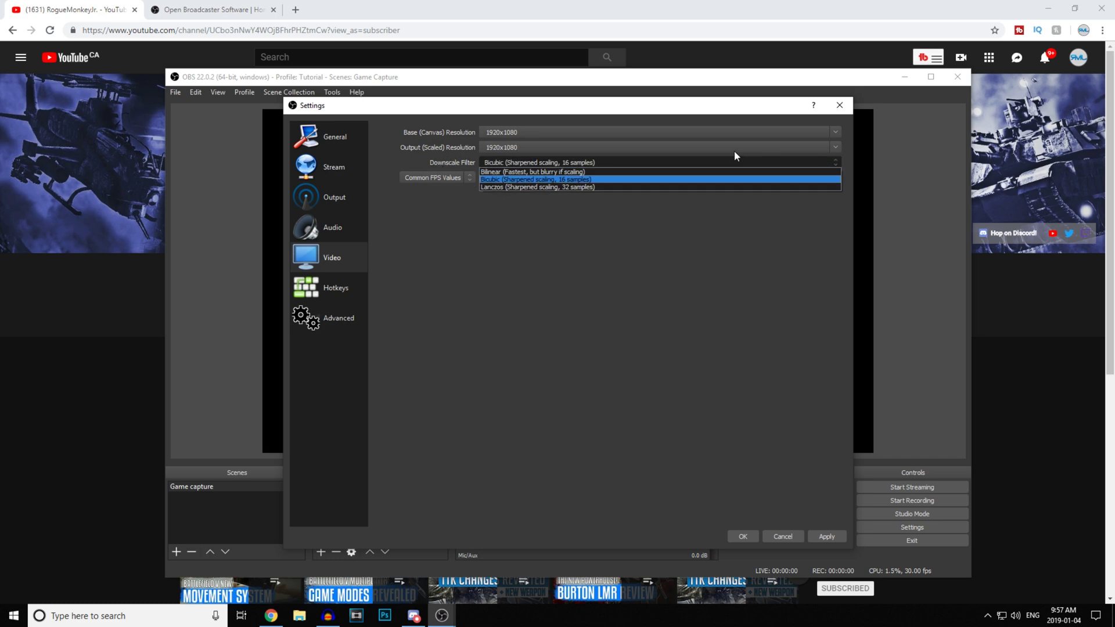
click(566, 187)
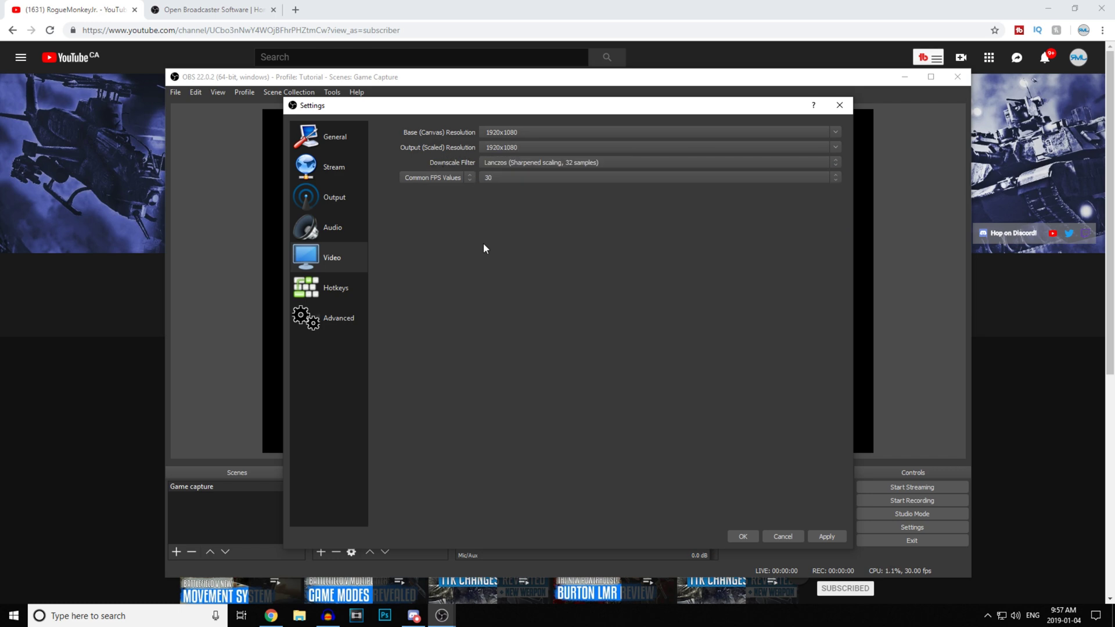
Step: Set Common FPS Values to 60 and move to the Hotkeys page
click(468, 178)
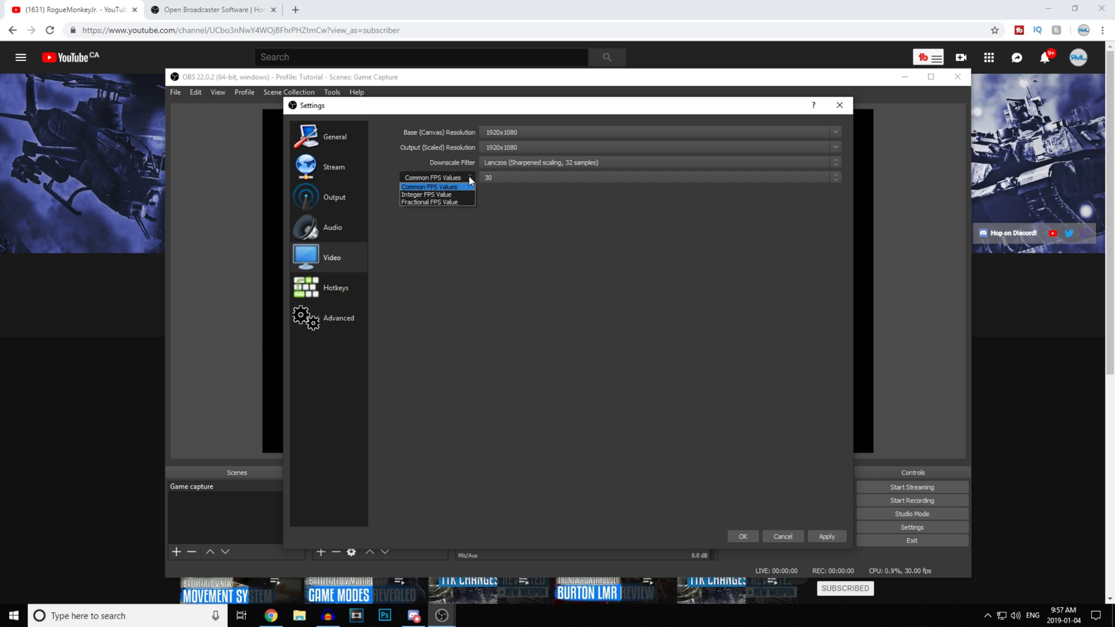
click(468, 176)
click(521, 177)
click(492, 238)
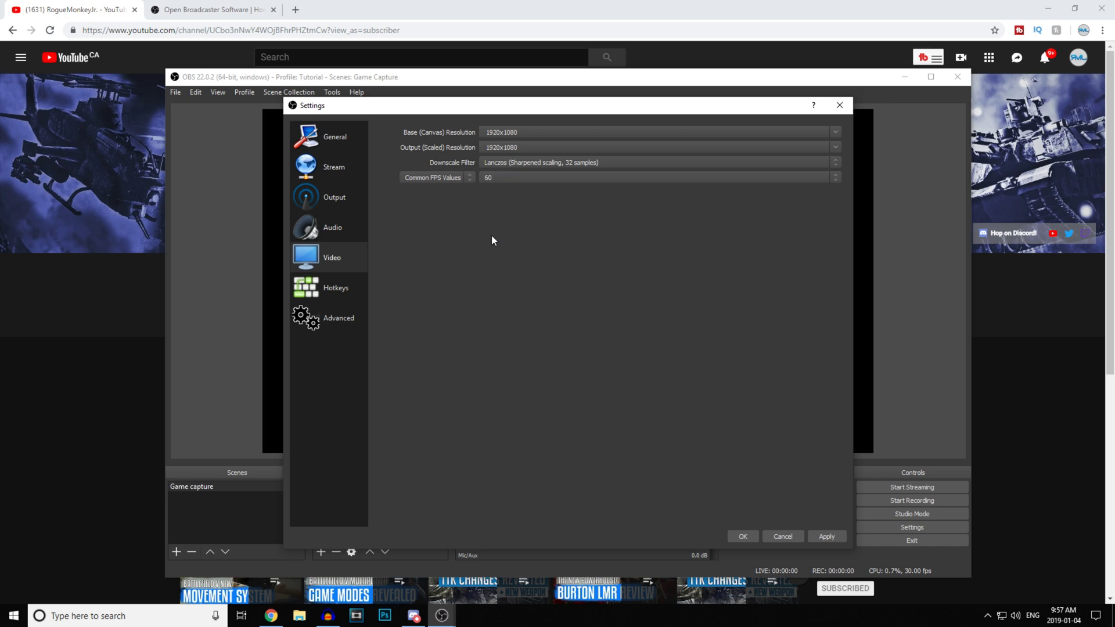
click(347, 285)
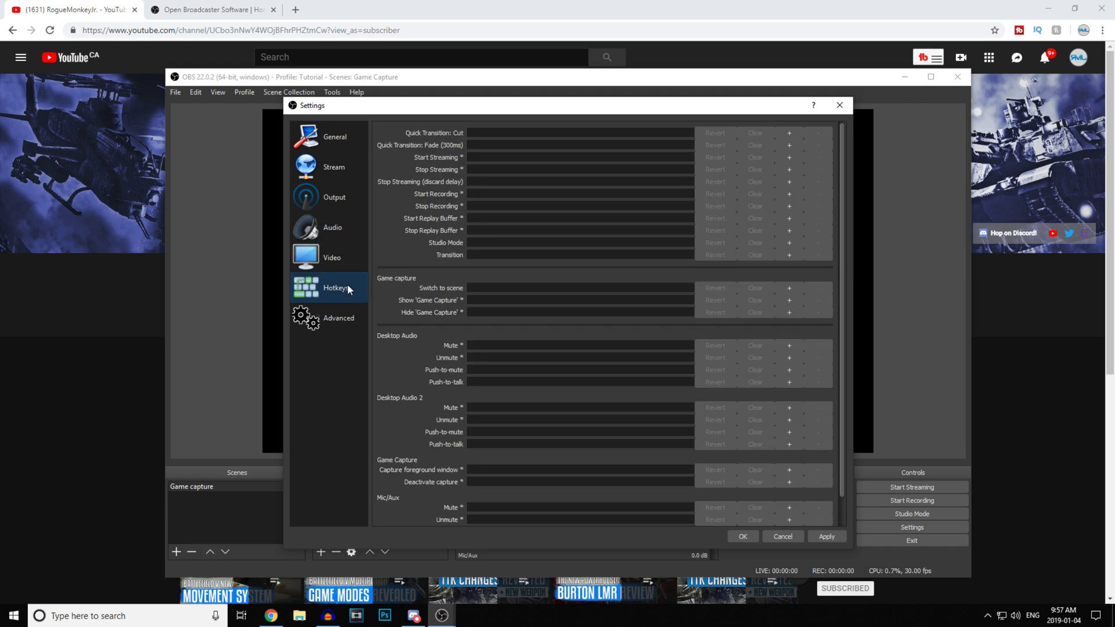
Step: Select the Start Recording hotkey field, then apply and close Settings with OK
click(481, 193)
click(836, 537)
click(743, 535)
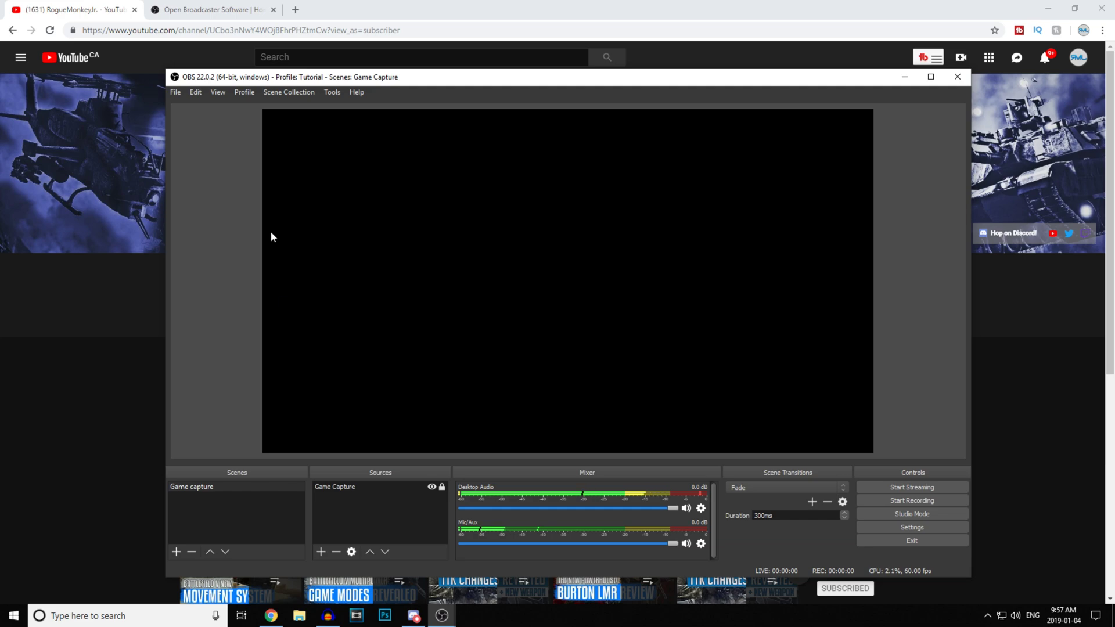
Step: Export the current profile to the OBS Profile Backup folder on the RMJ Gaming (E:) drive
click(243, 93)
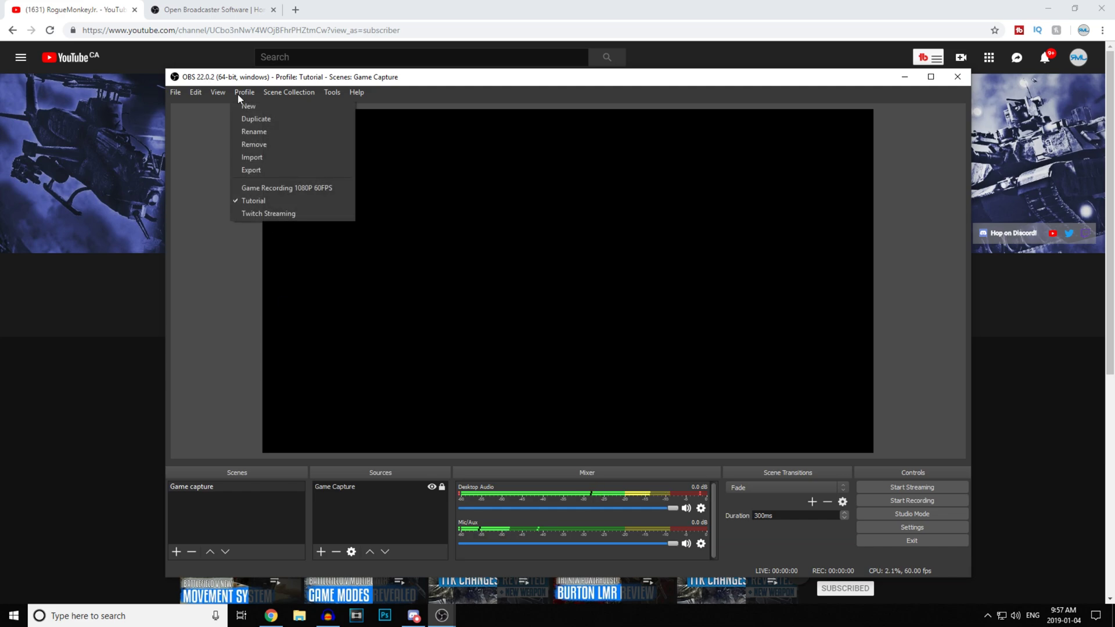
click(251, 169)
scroll(227, 261, down, 5)
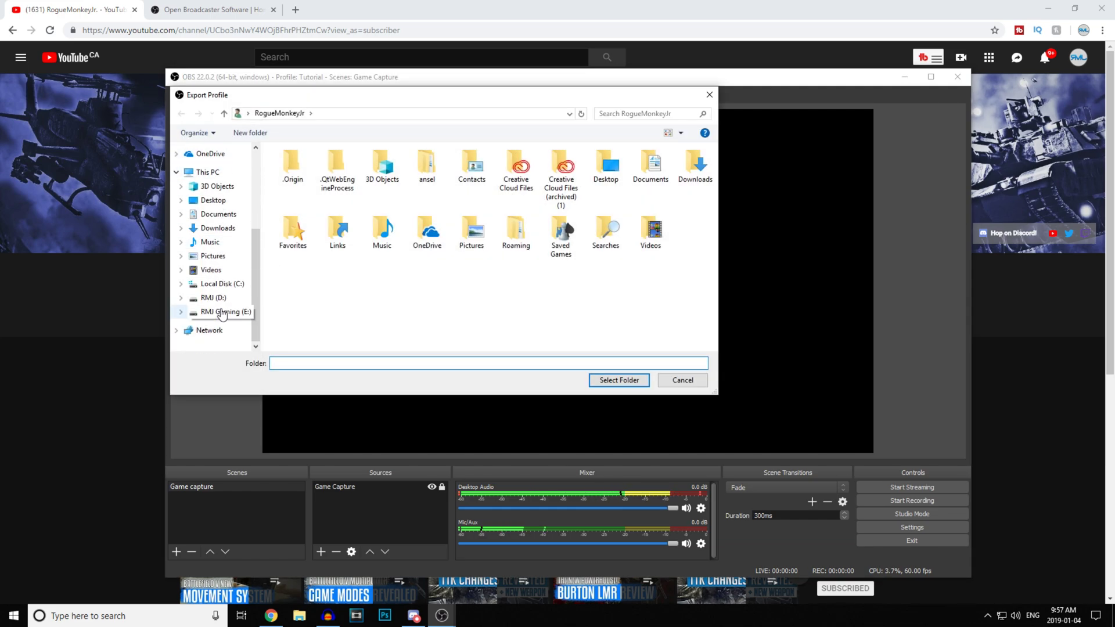
click(226, 312)
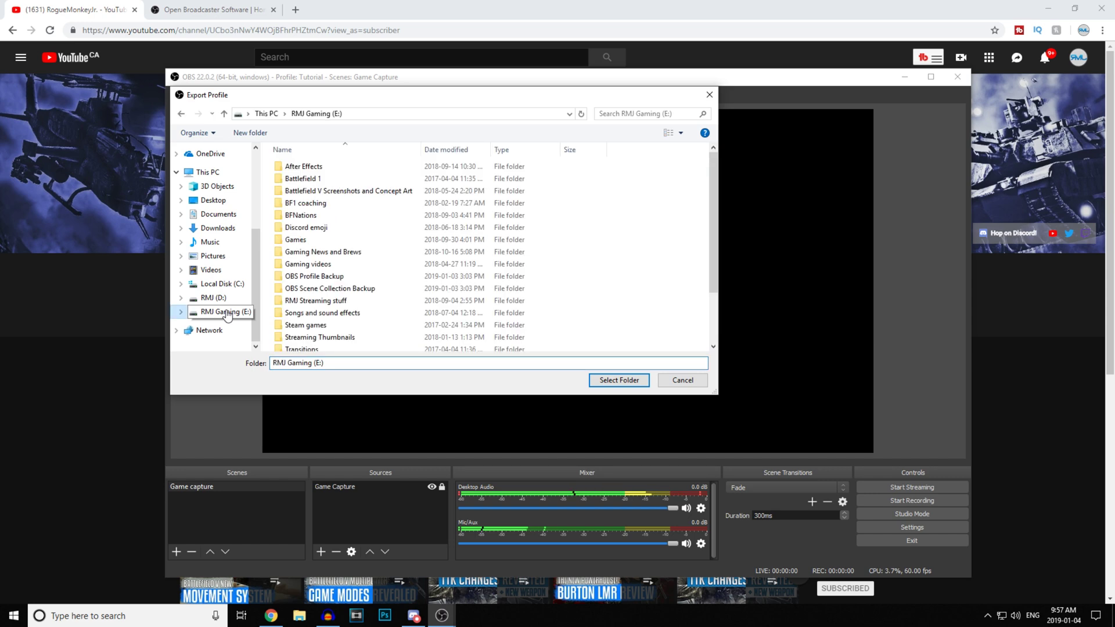
double_click(330, 277)
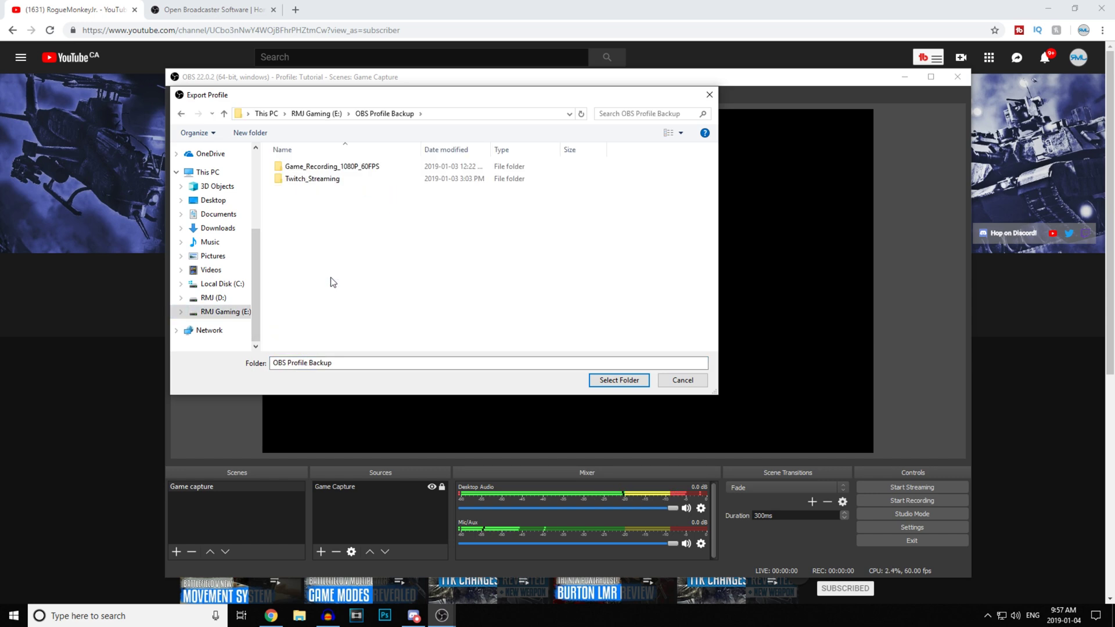
click(606, 381)
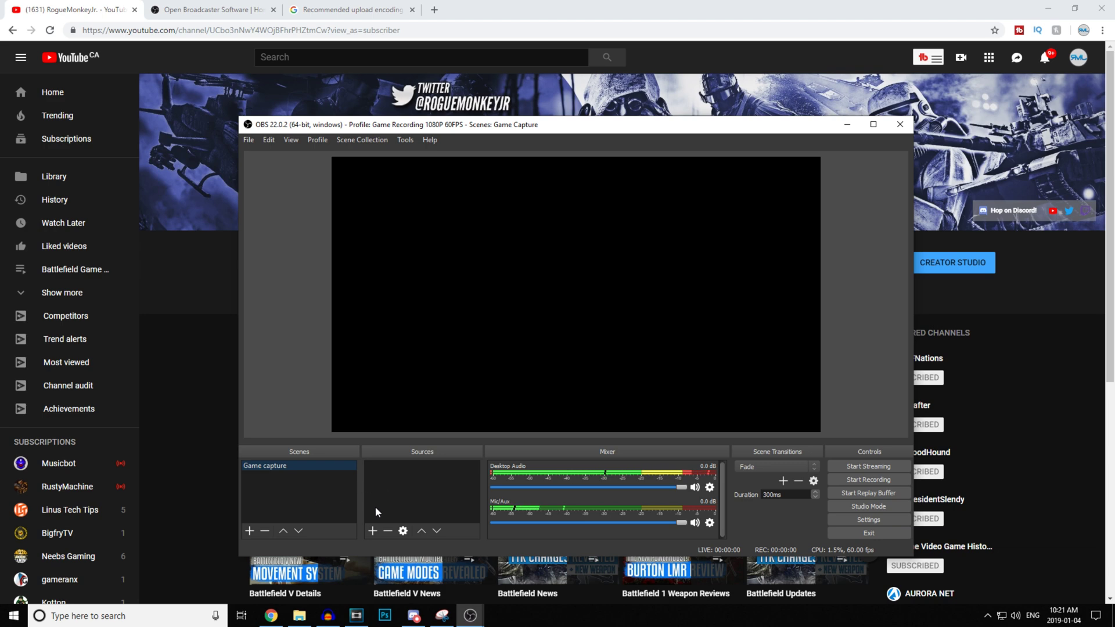
Step: Add a new Game Capture source to the scene with its default properties
click(372, 530)
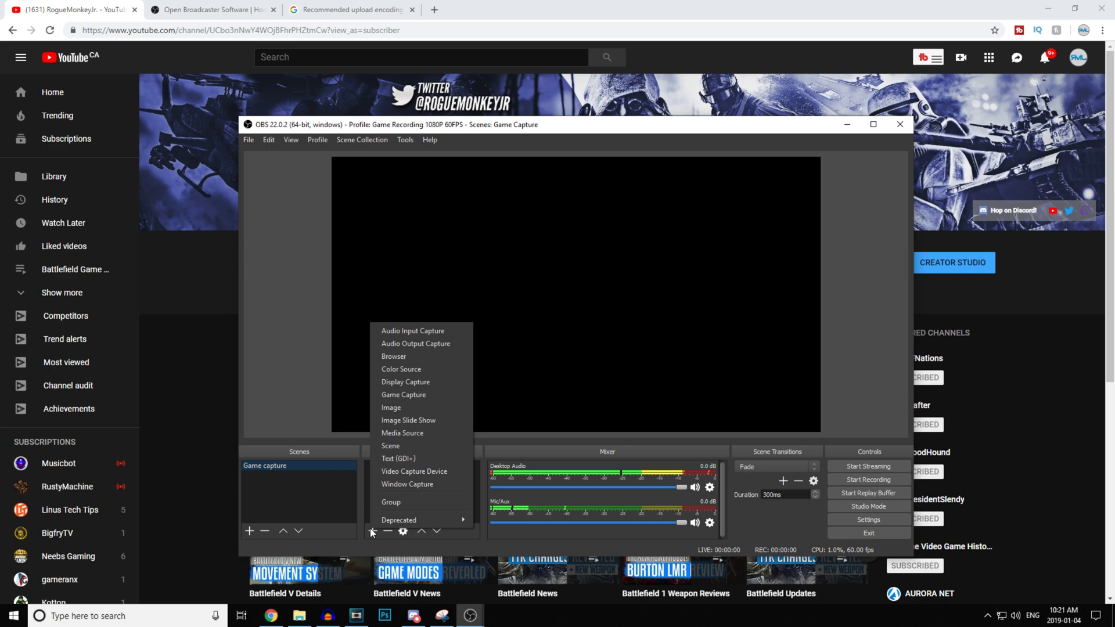
click(409, 395)
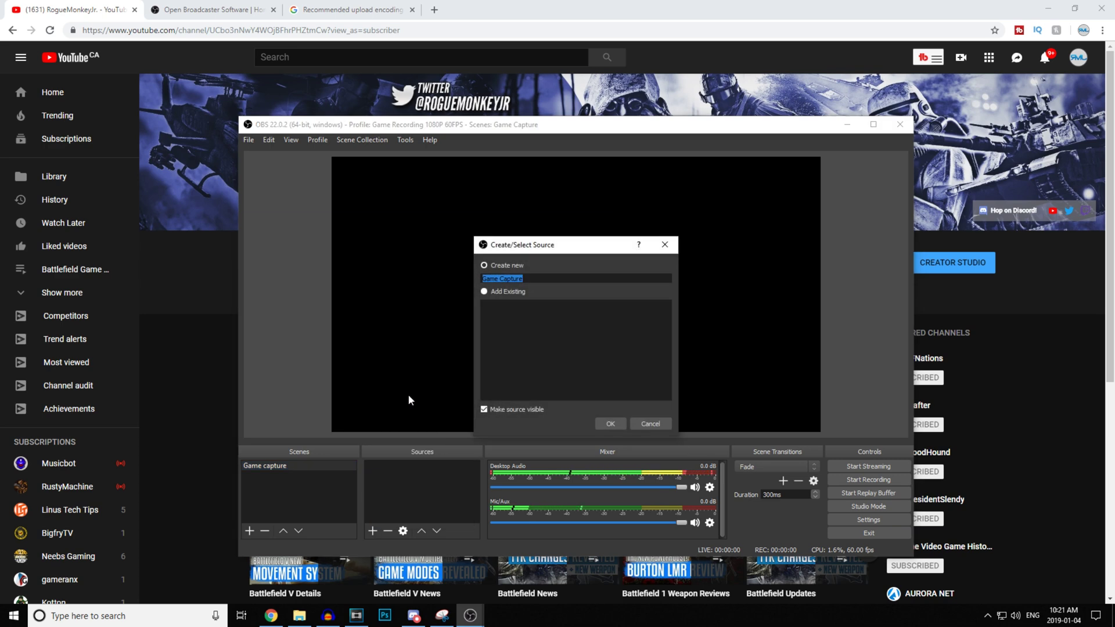
click(611, 423)
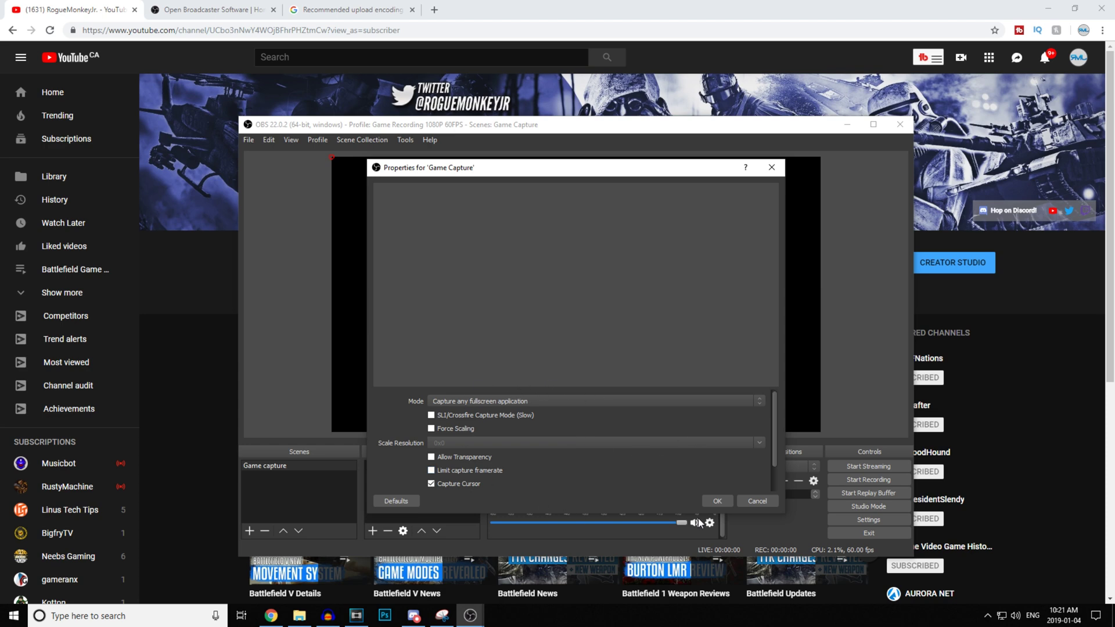
click(712, 499)
Step: Fit the Game Capture source to the screen so it fills the canvas
click(447, 466)
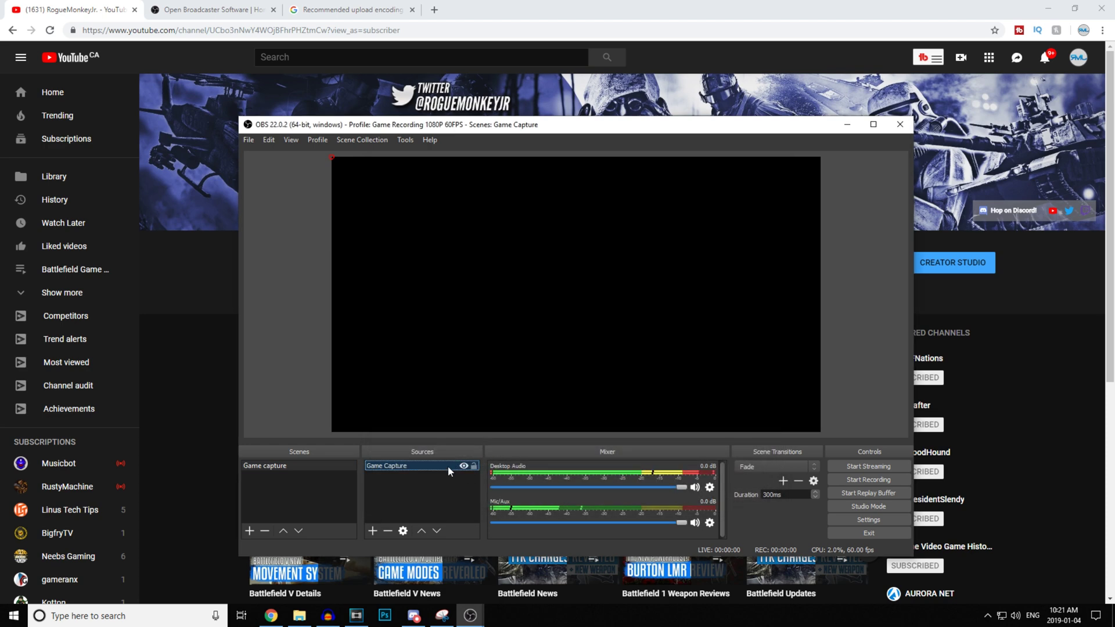
right_click(448, 465)
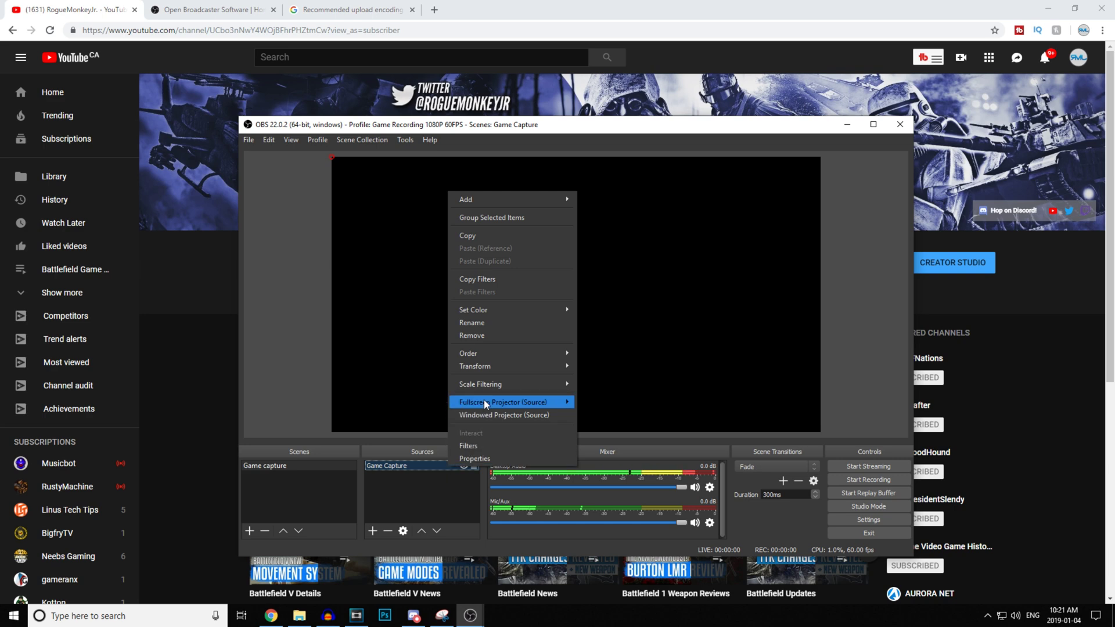
mouse_move(488, 366)
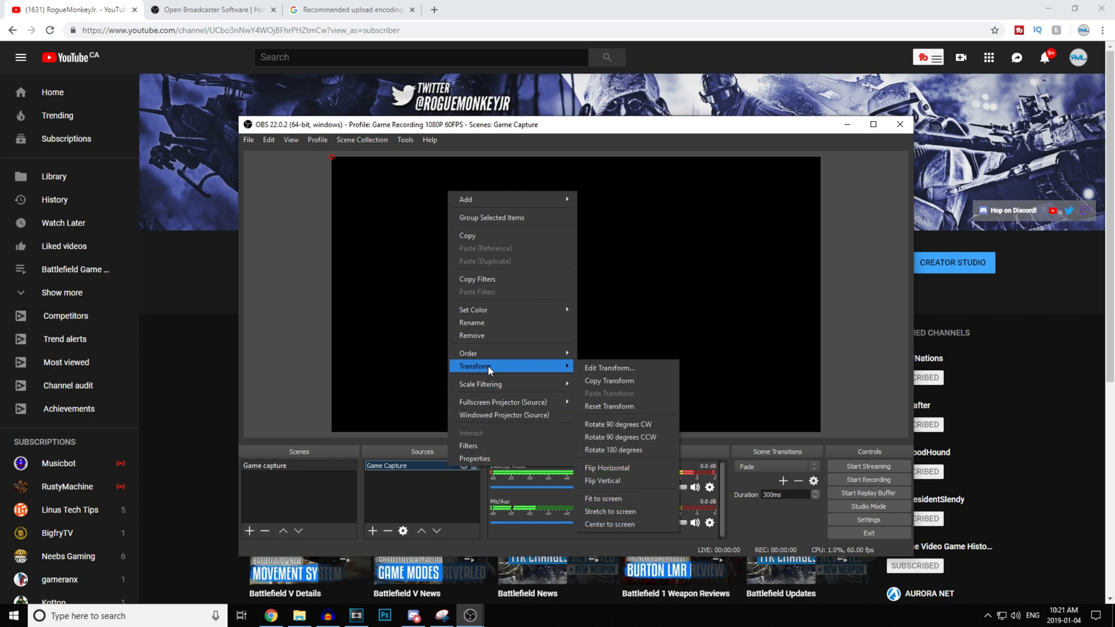
click(618, 497)
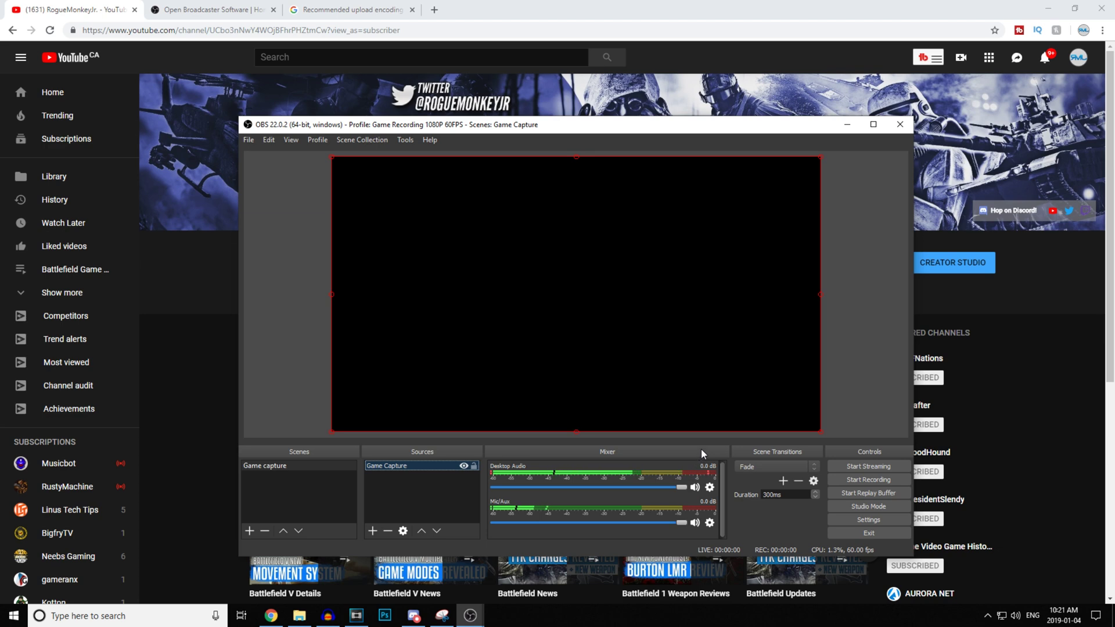
Step: In Advanced Audio Properties, untick Desktop Audio track 2 and Mic/Aux tracks 4 and 5
click(711, 486)
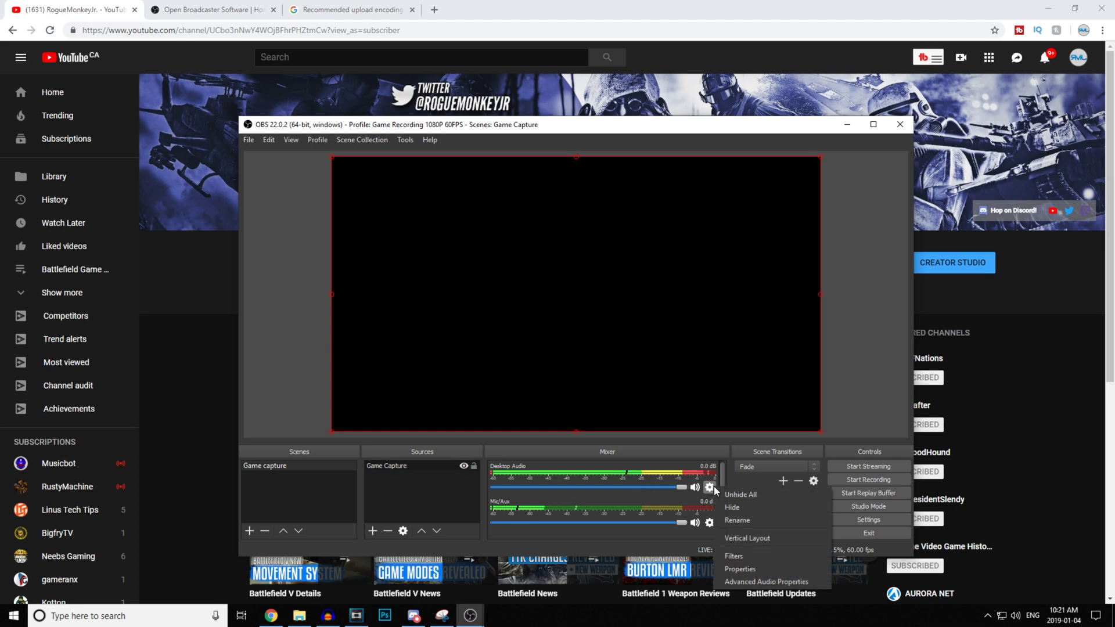
click(748, 581)
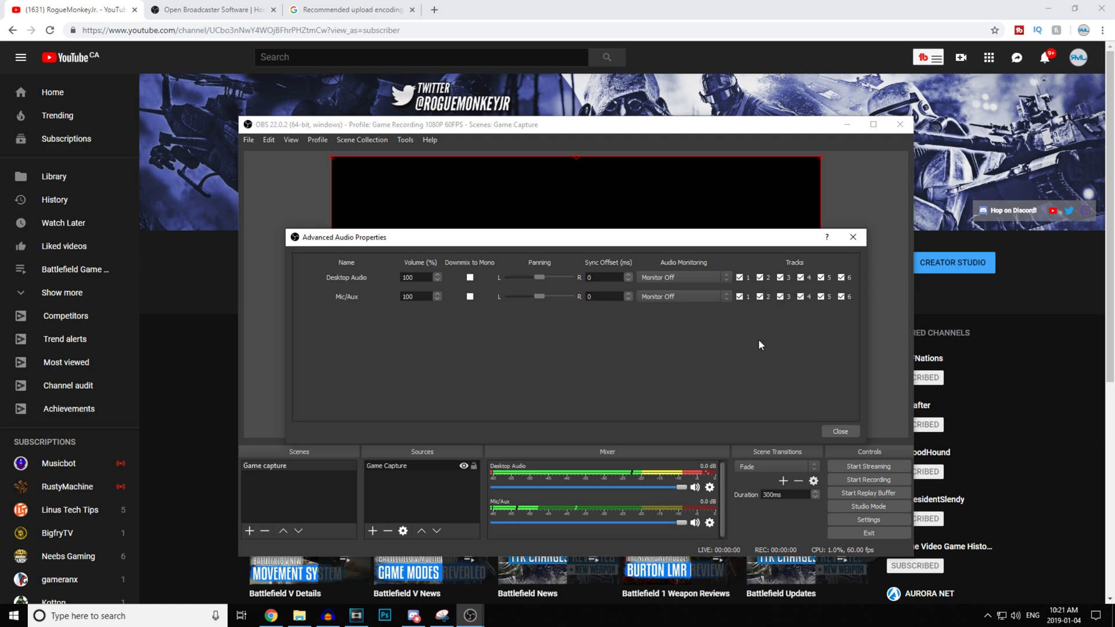
click(766, 280)
click(822, 297)
click(801, 297)
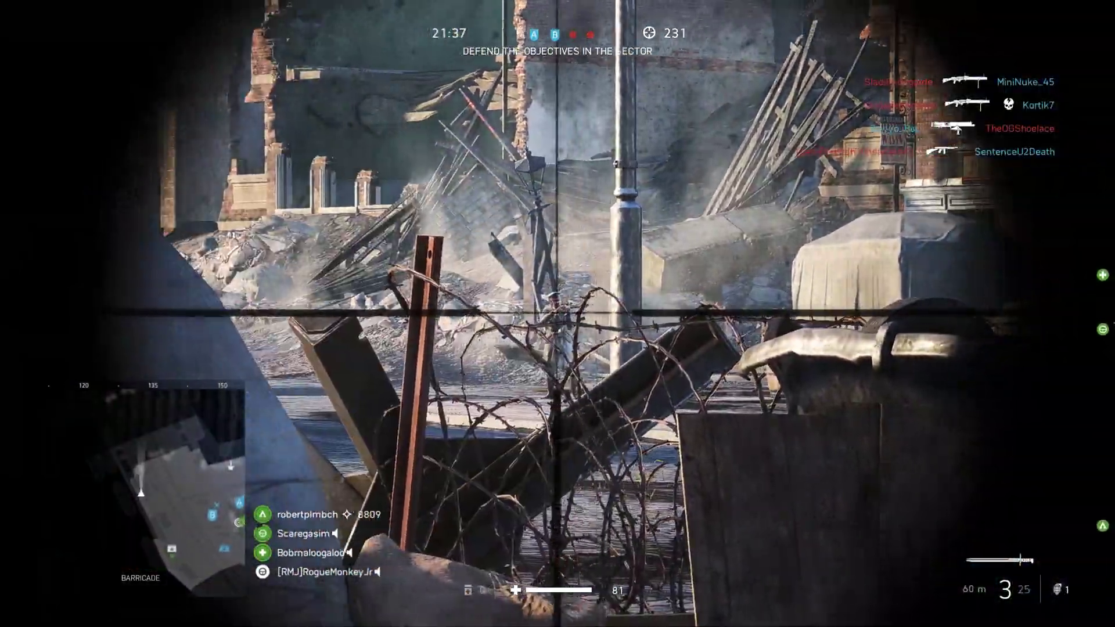
Step: Scope in with the sniper rifle and shoot enemies, including one near the tram
click(558, 313)
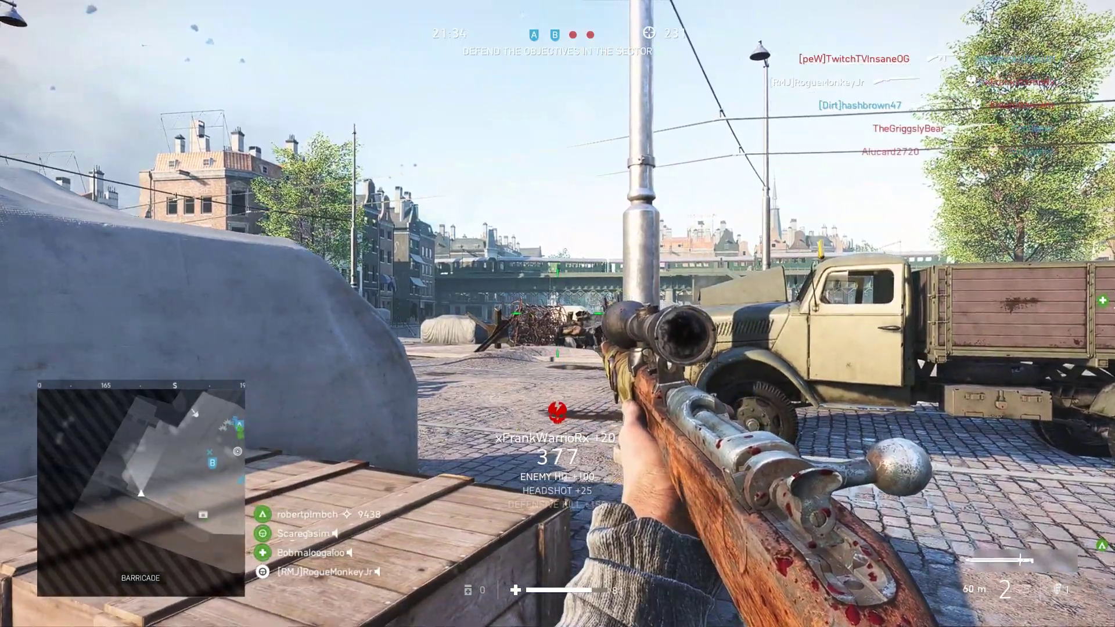
right_click(557, 313)
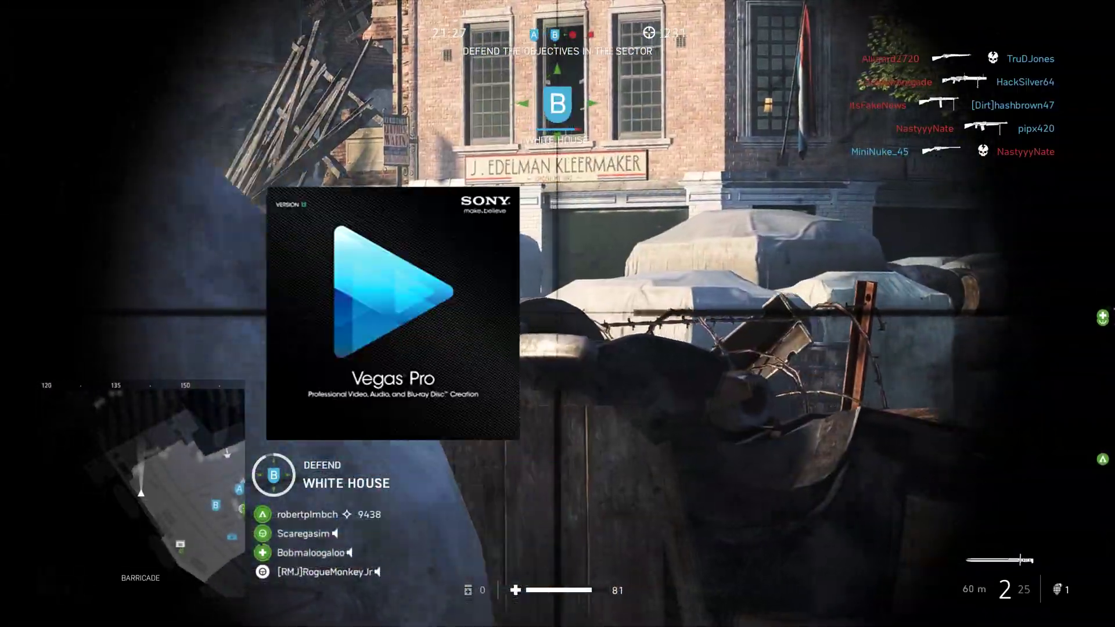
right_click(557, 314)
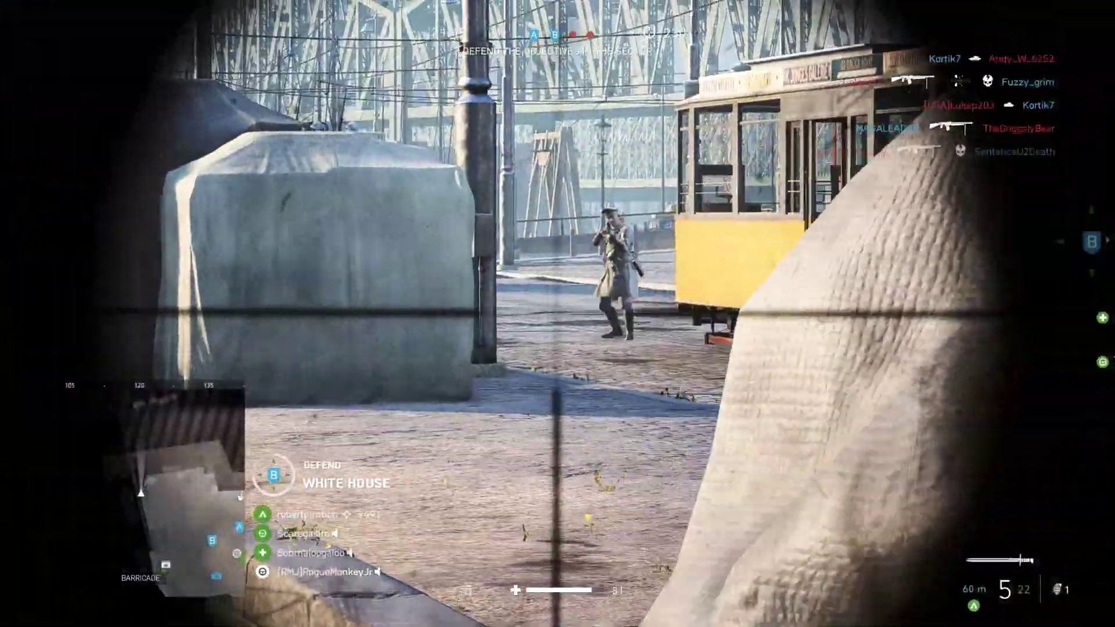
click(557, 313)
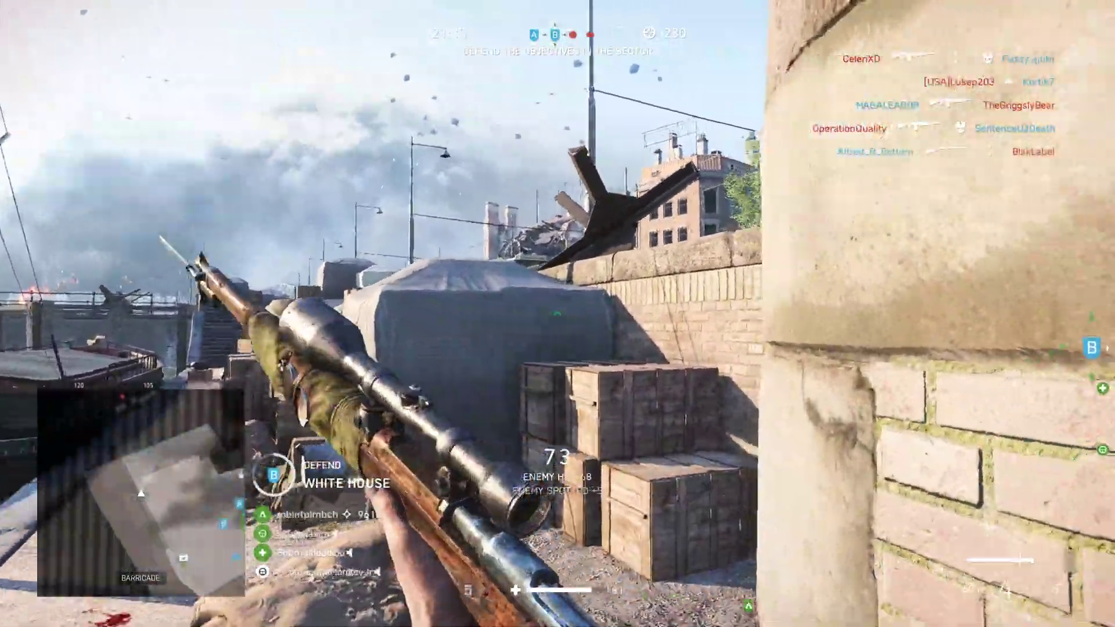
right_click(558, 313)
click(558, 314)
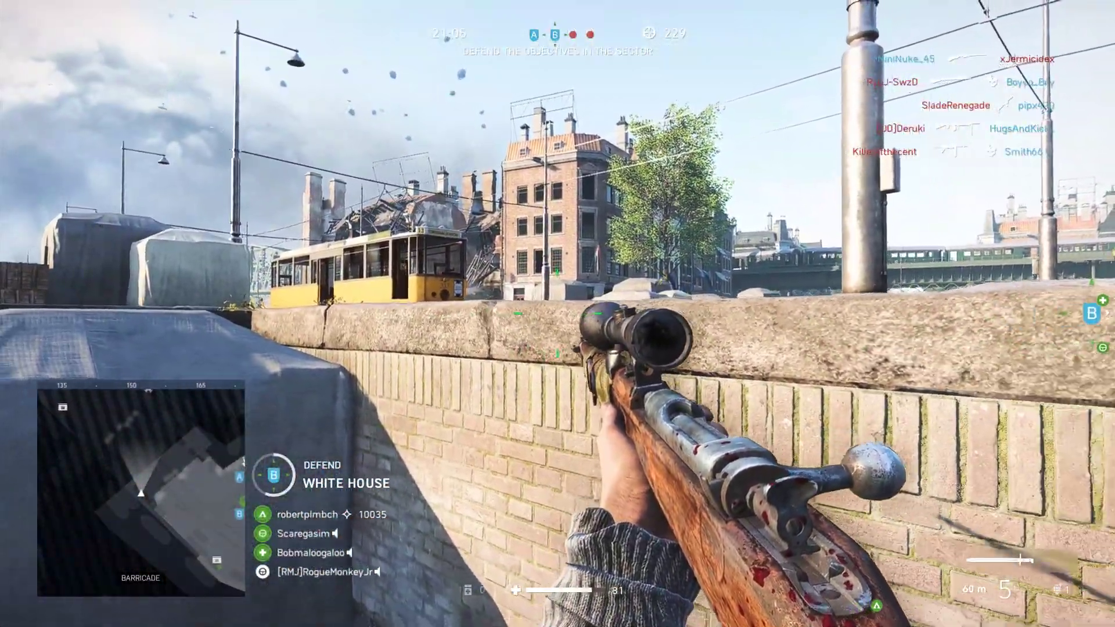
Step: Vault the brick wall, advance along the street and rooftop, and land a pistol hit
key(space)
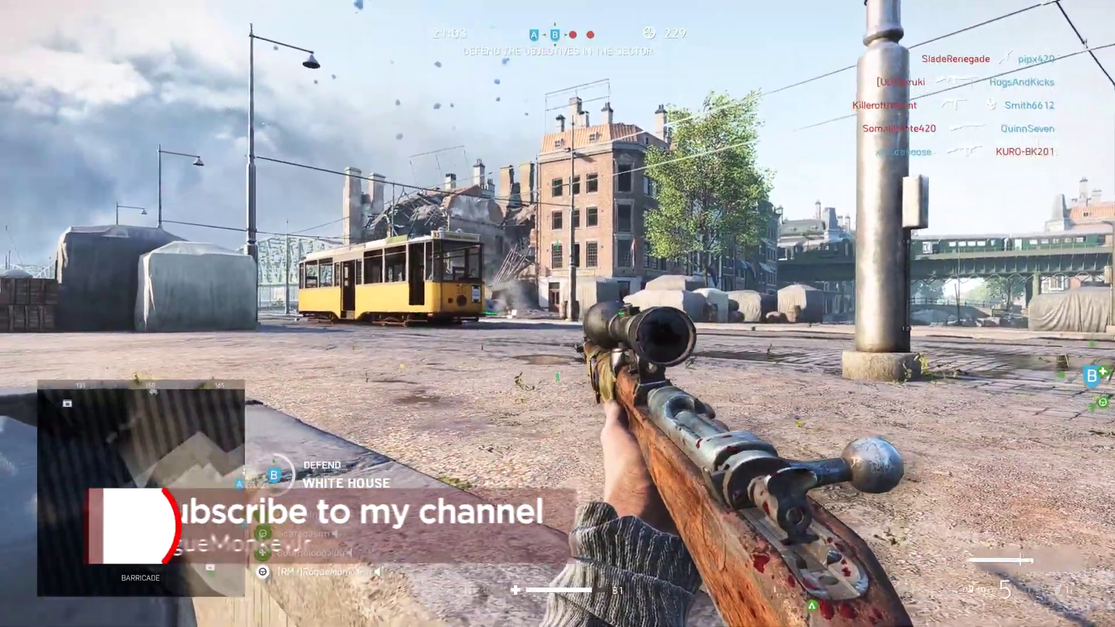
key(w)
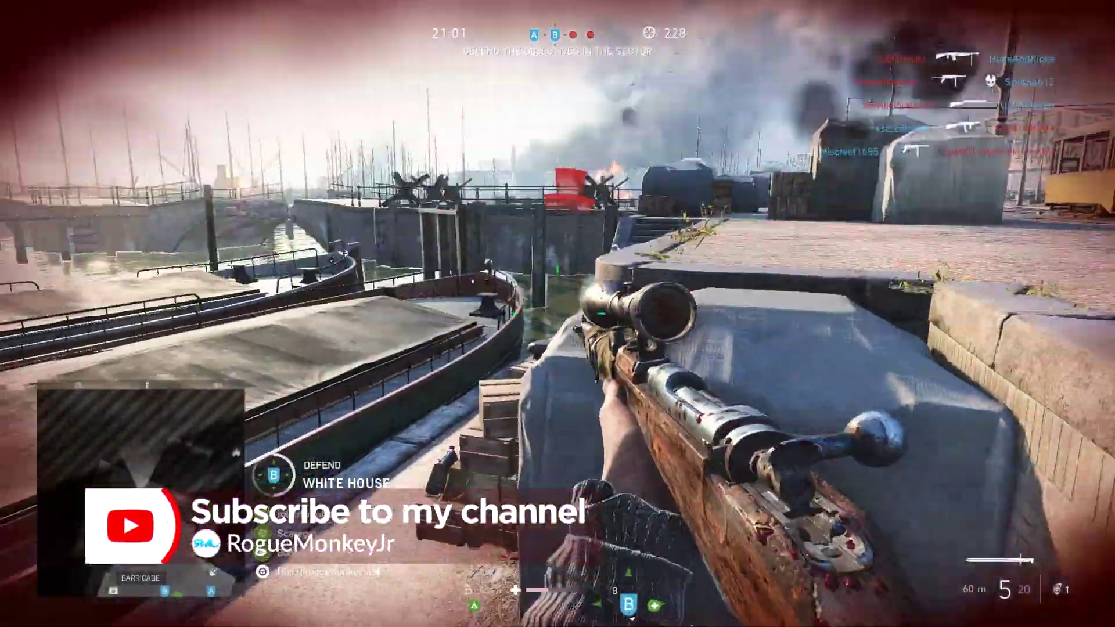
key(w)
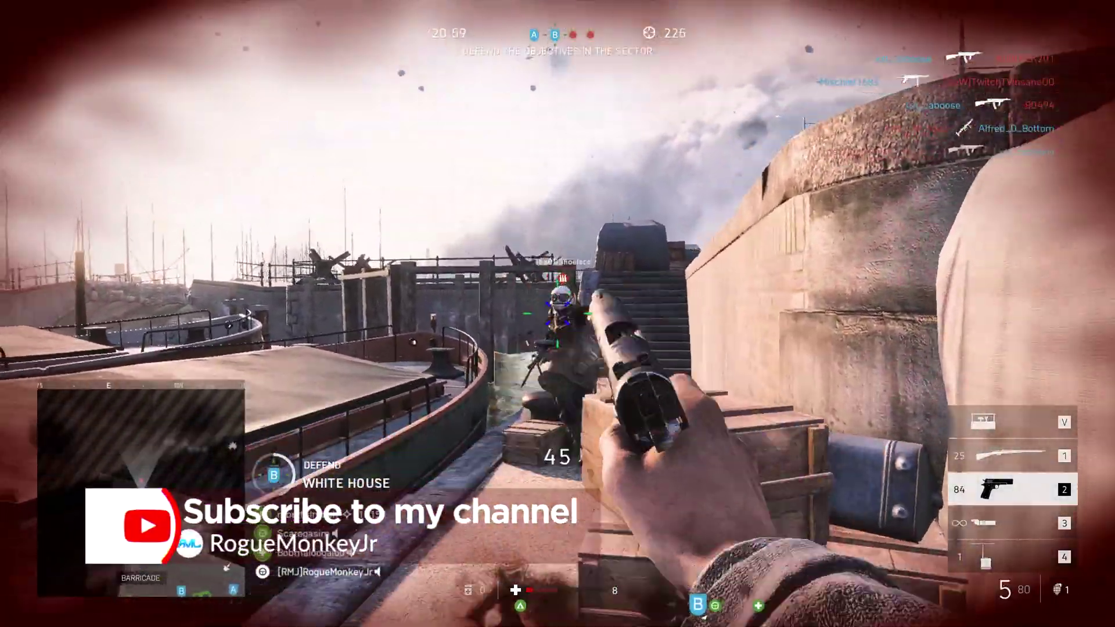
click(557, 313)
click(557, 314)
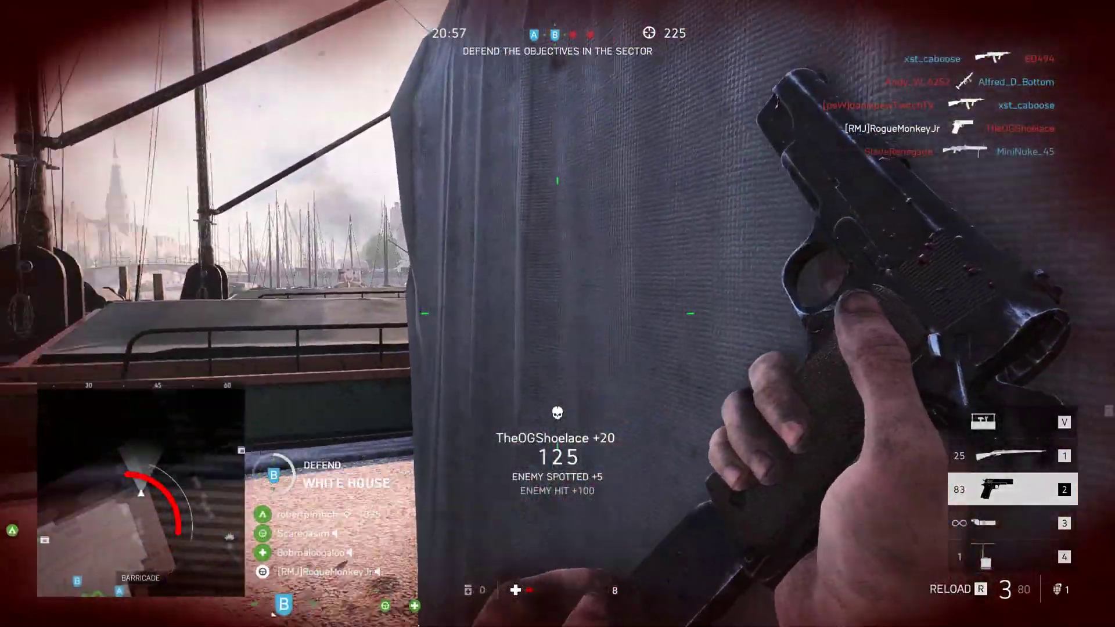